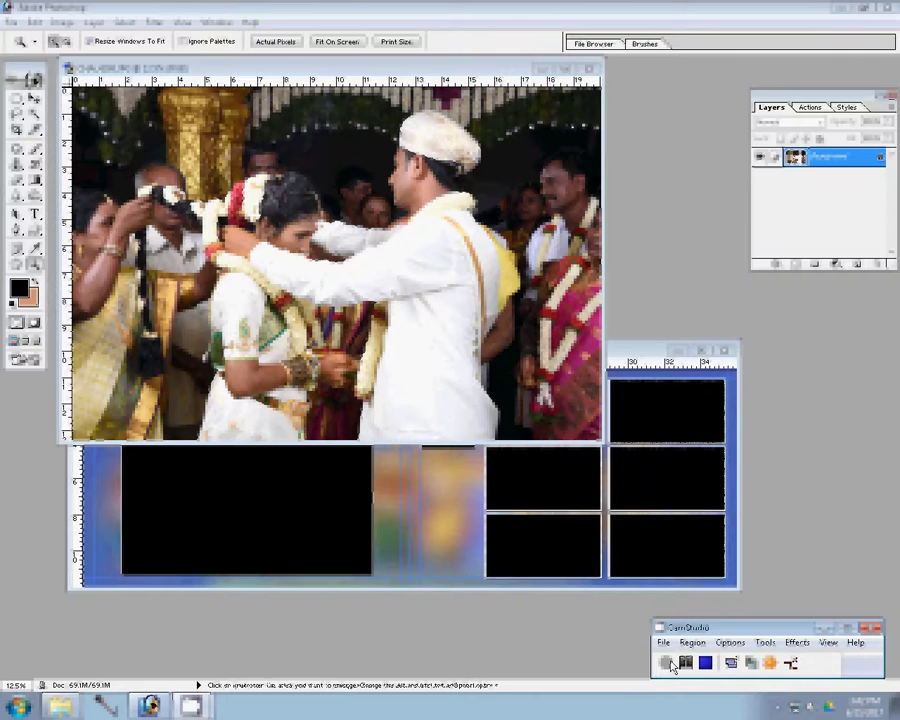
Step: Select all of CHA_4288, cut it to the clipboard, and close the document without saving
left_click(124, 22)
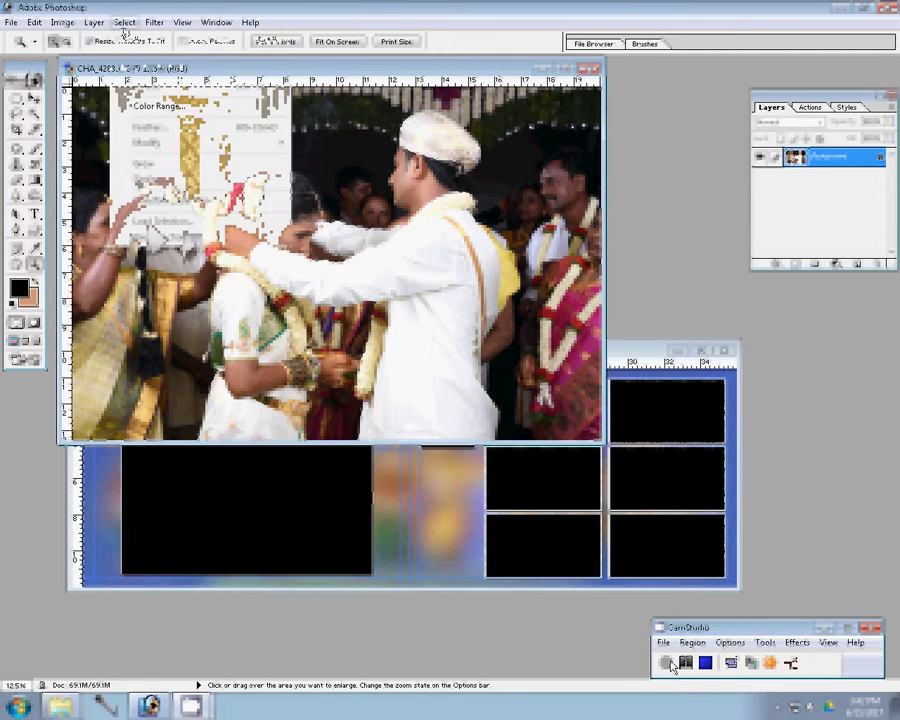
left_click(147, 44)
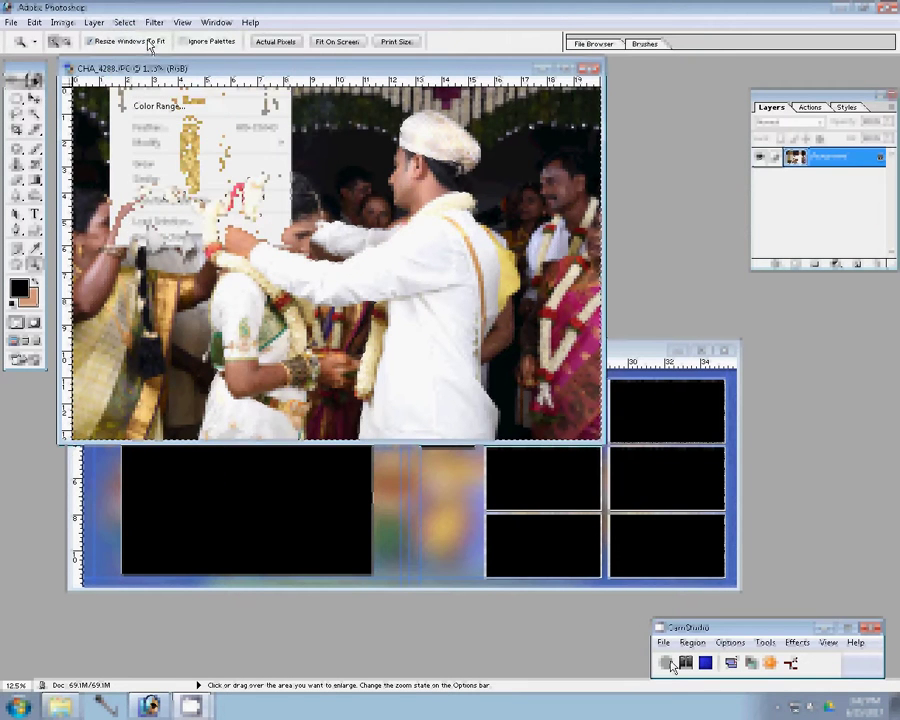
left_click(36, 22)
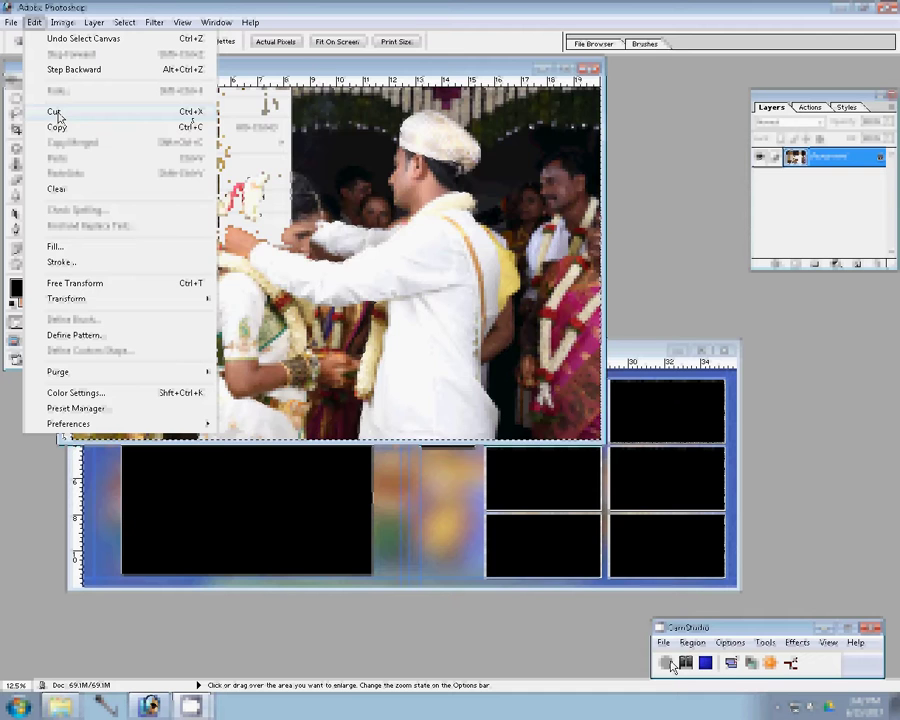
left_click(185, 111)
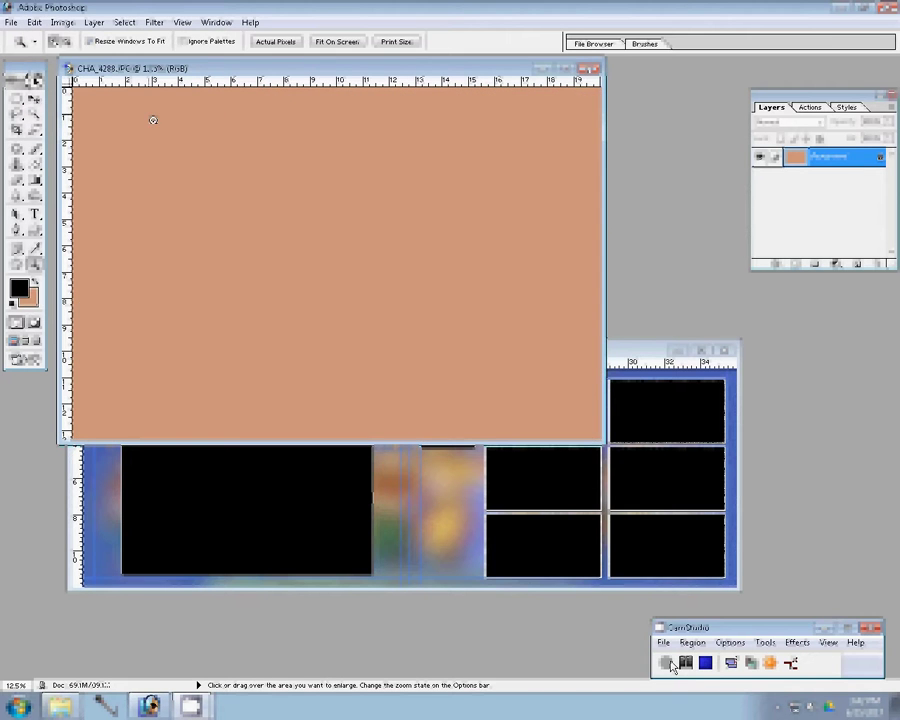
key("ctrl+w")
left_click(451, 270)
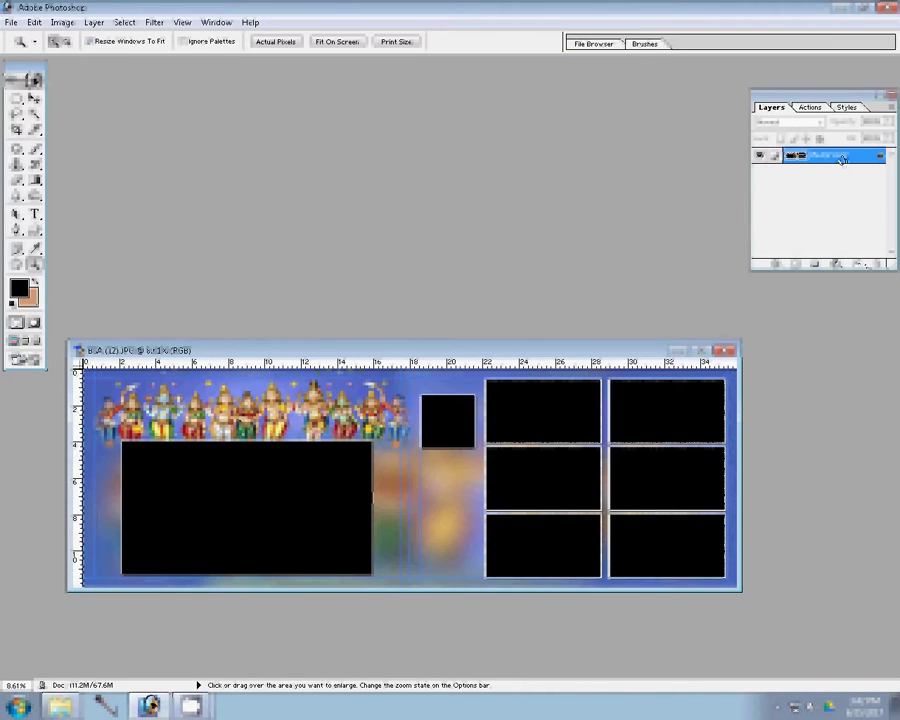
Step: Duplicate the Background layer and select the large black frame with a feathered edge
left_click_drag(843, 160, 858, 265)
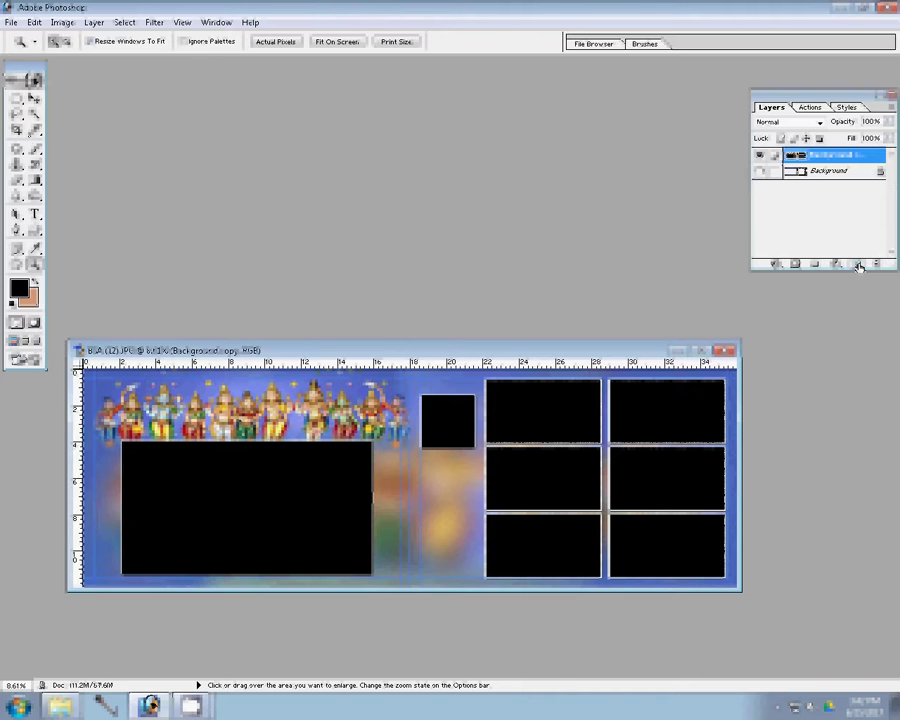
key("w")
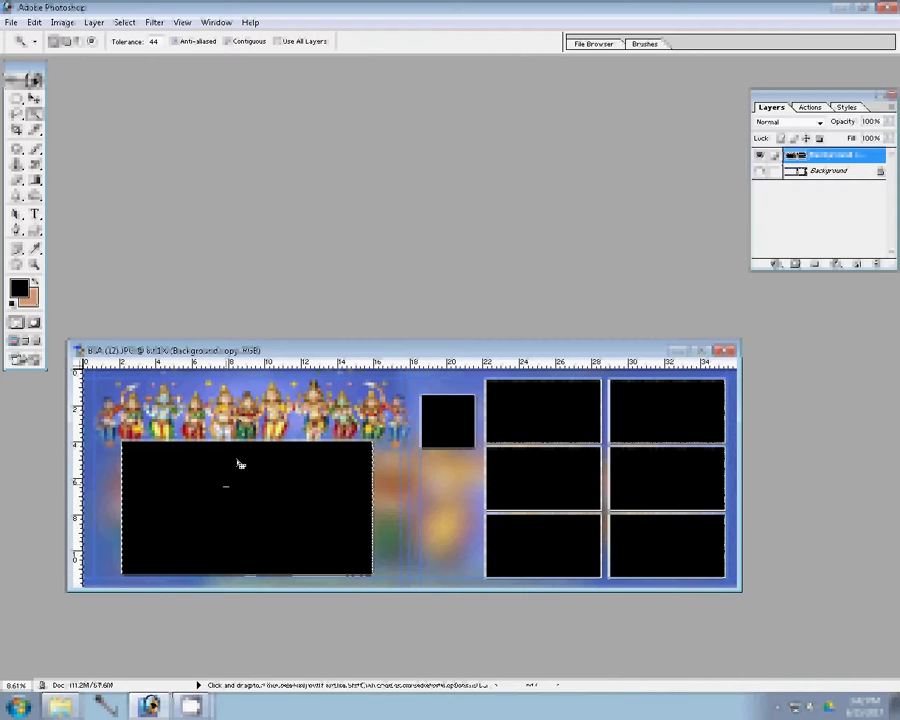
right_click(197, 478)
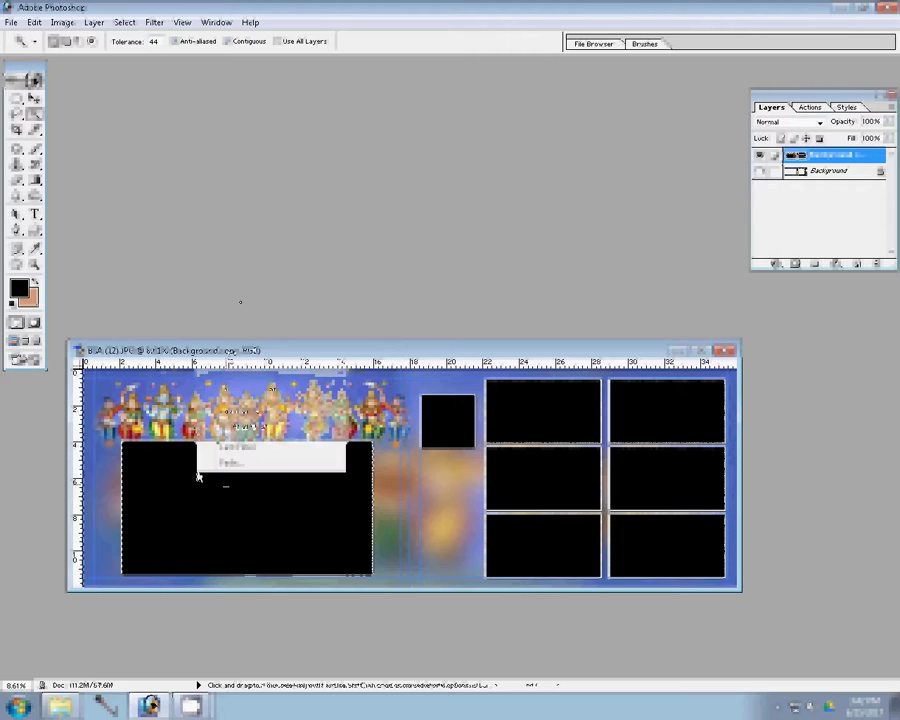
left_click(289, 426)
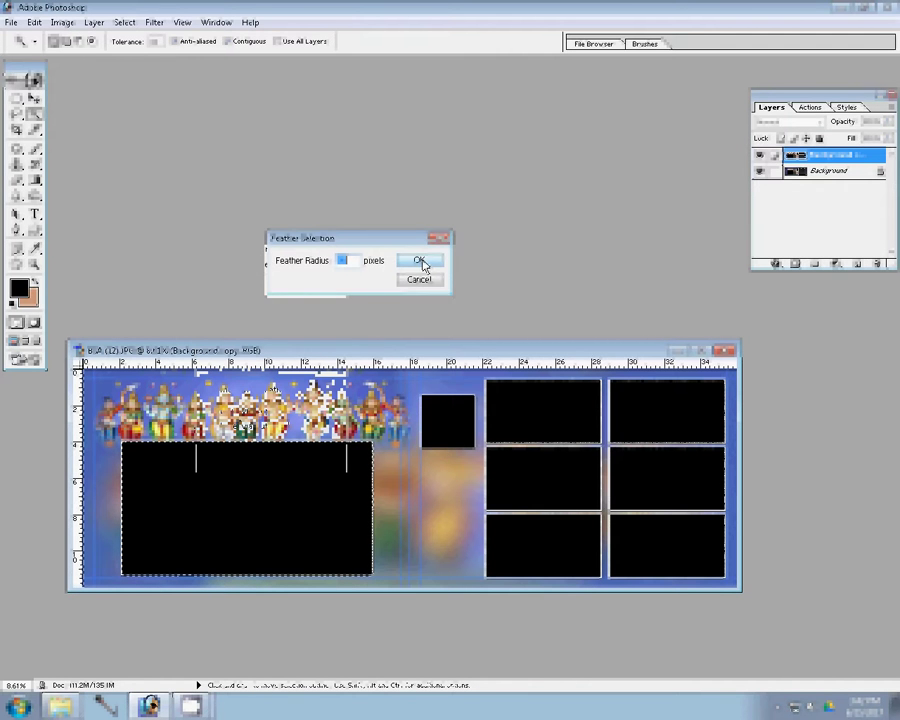
left_click(421, 262)
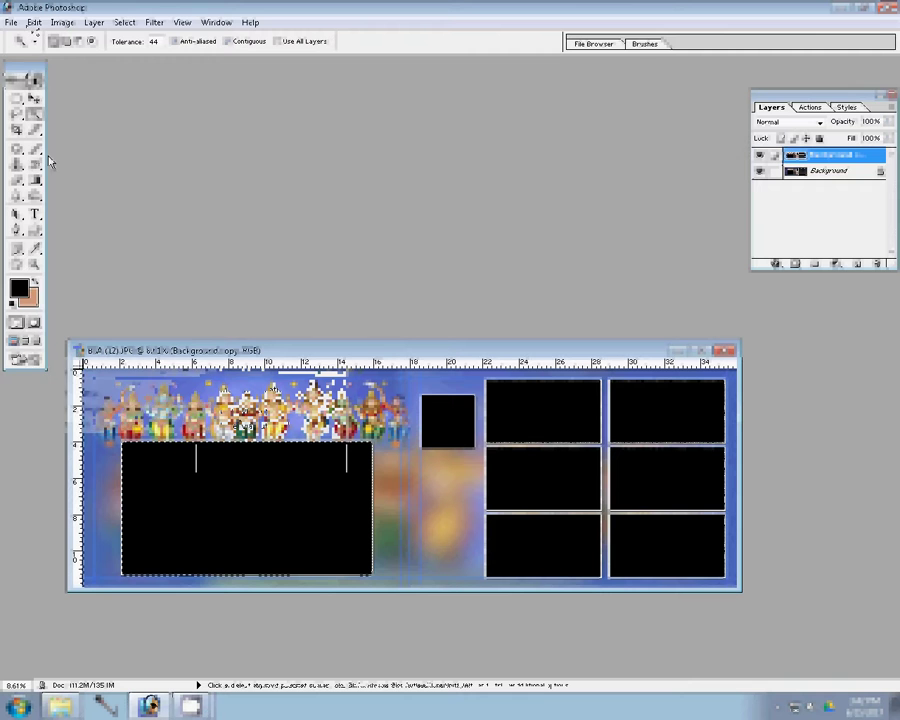
Step: Paste the wedding photo into the large left frame selection
left_click(34, 22)
left_click(66, 174)
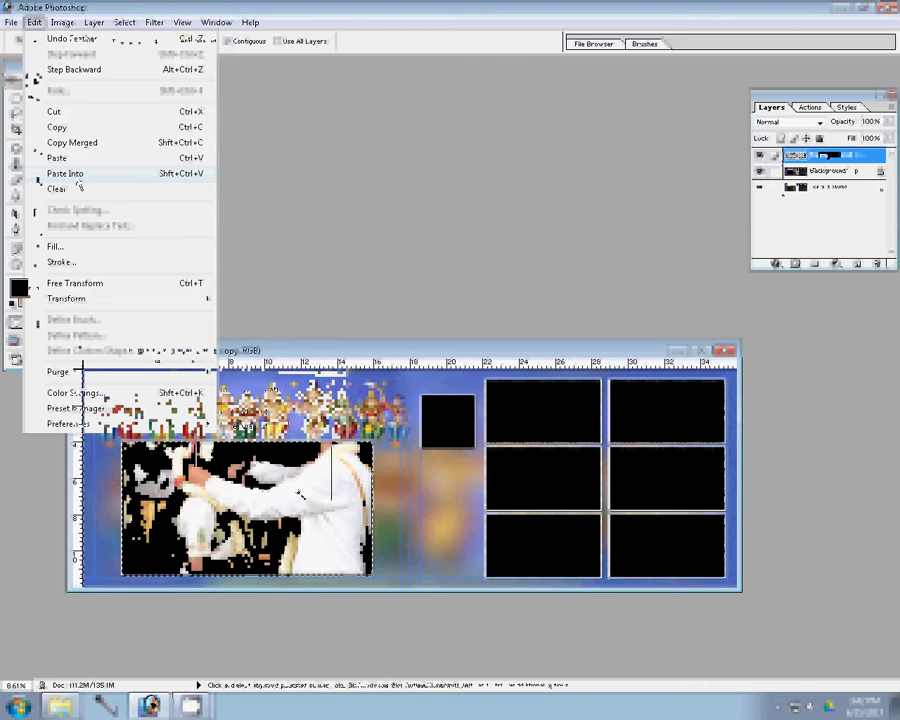
left_click(32, 100)
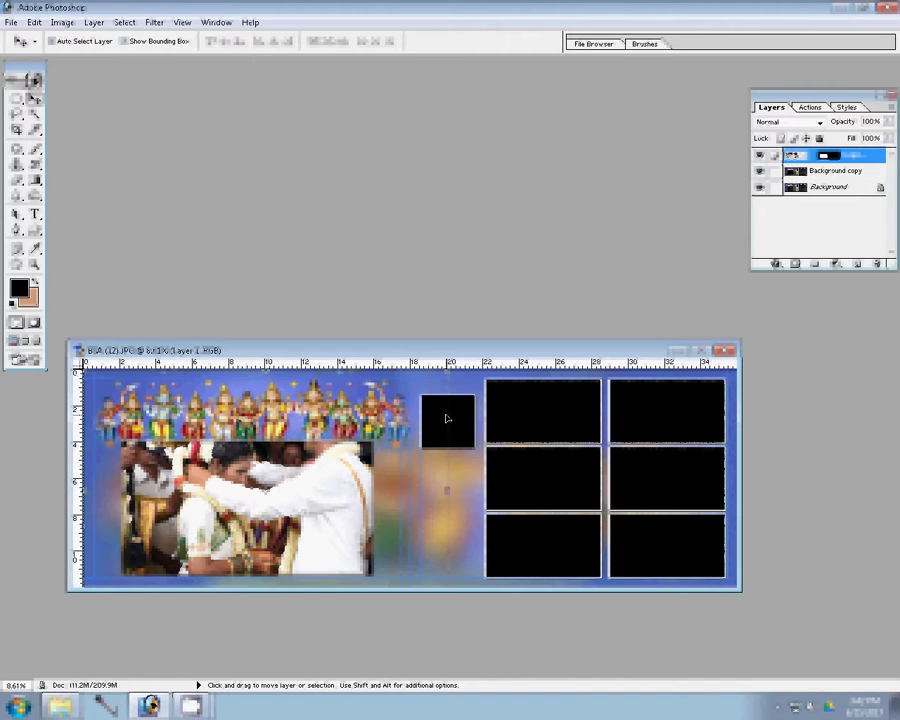
Step: Scale the pasted photo to about 71%, shift it left and down, and commit the transform
key("ctrl+t")
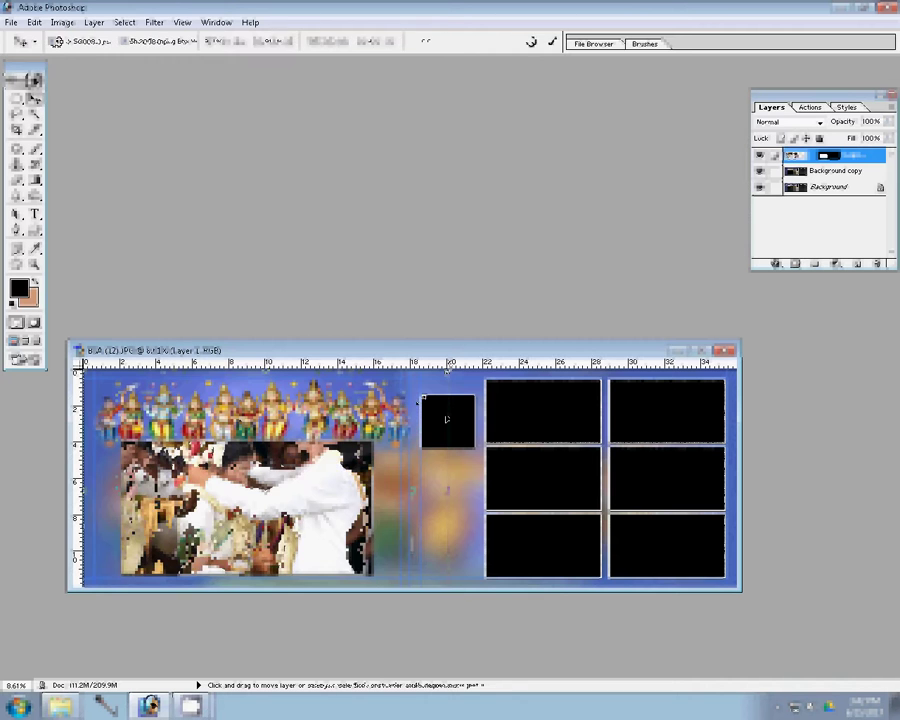
mouse_move(300, 500)
left_mouse_down()
mouse_move(283, 544)
mouse_move(245, 540)
left_mouse_up()
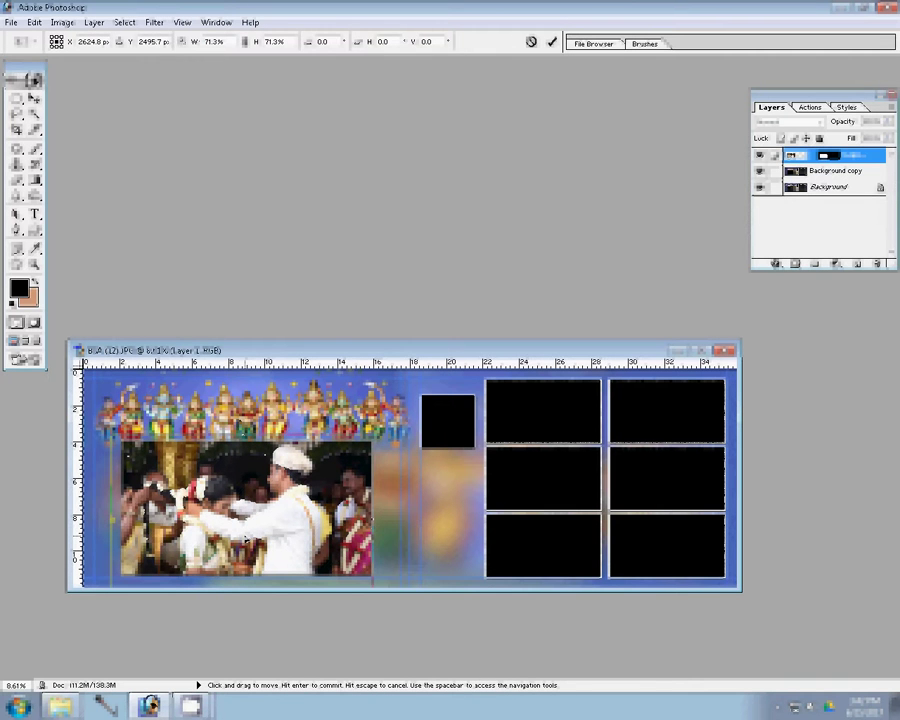
left_click(551, 42)
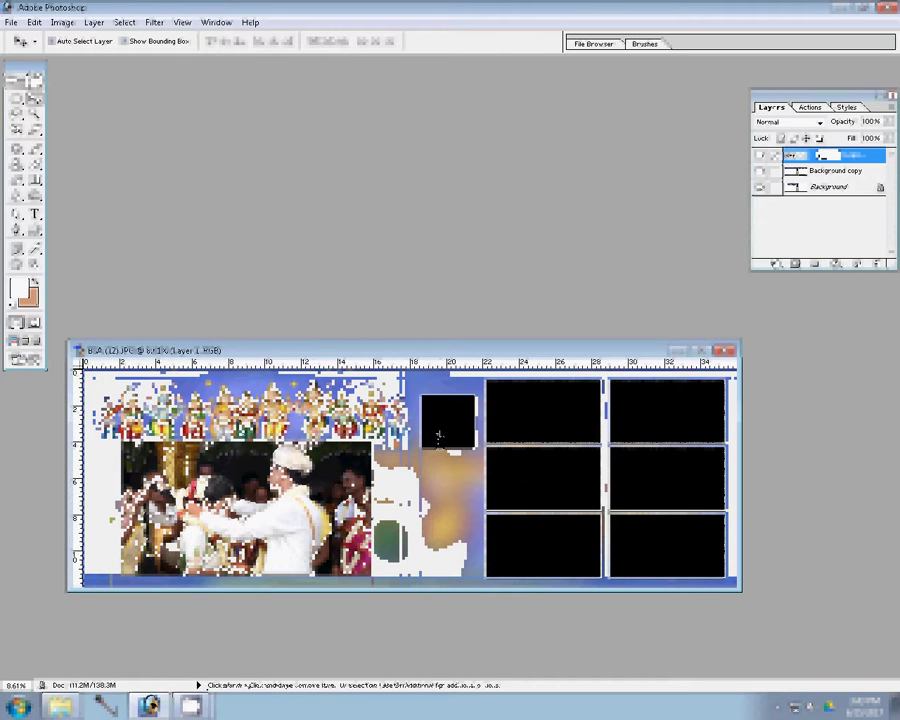
key("ctrl+o")
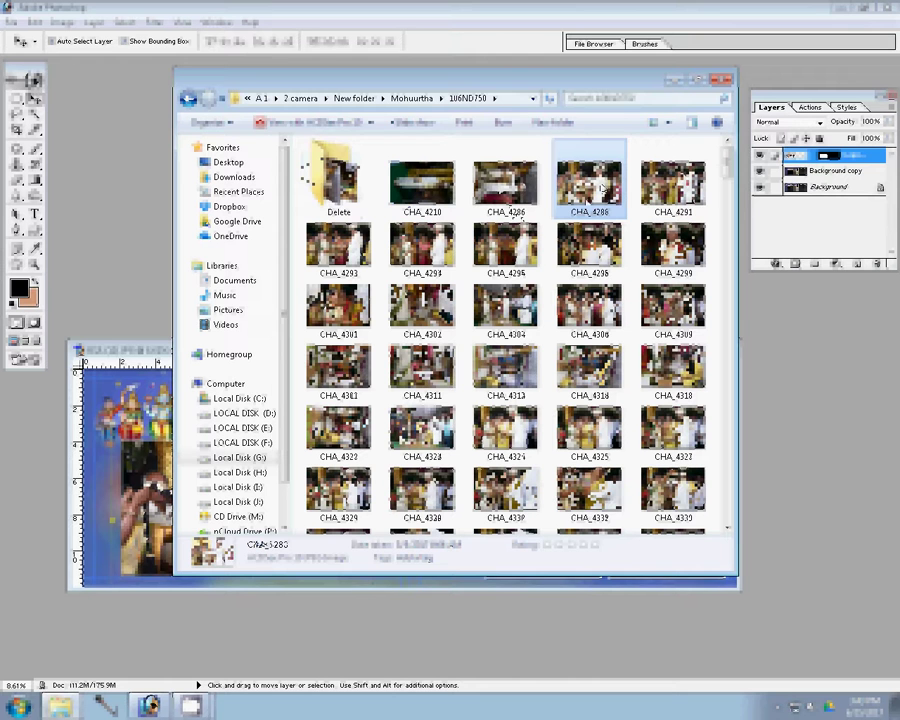
Step: Select and open CHA_4286 from the 106ND750 folder
key("Left")
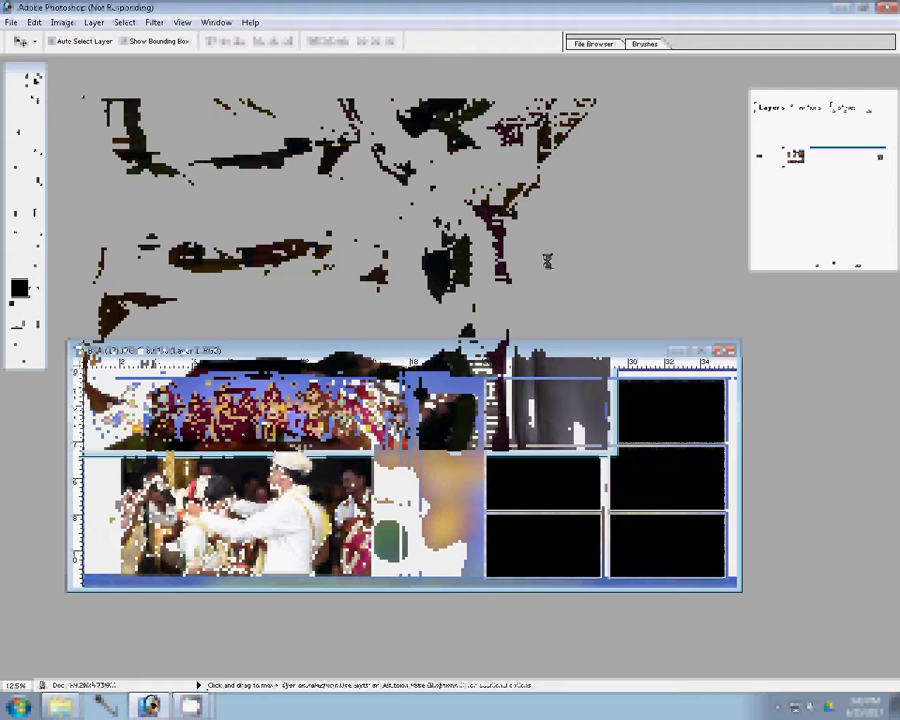
left_click(62, 22)
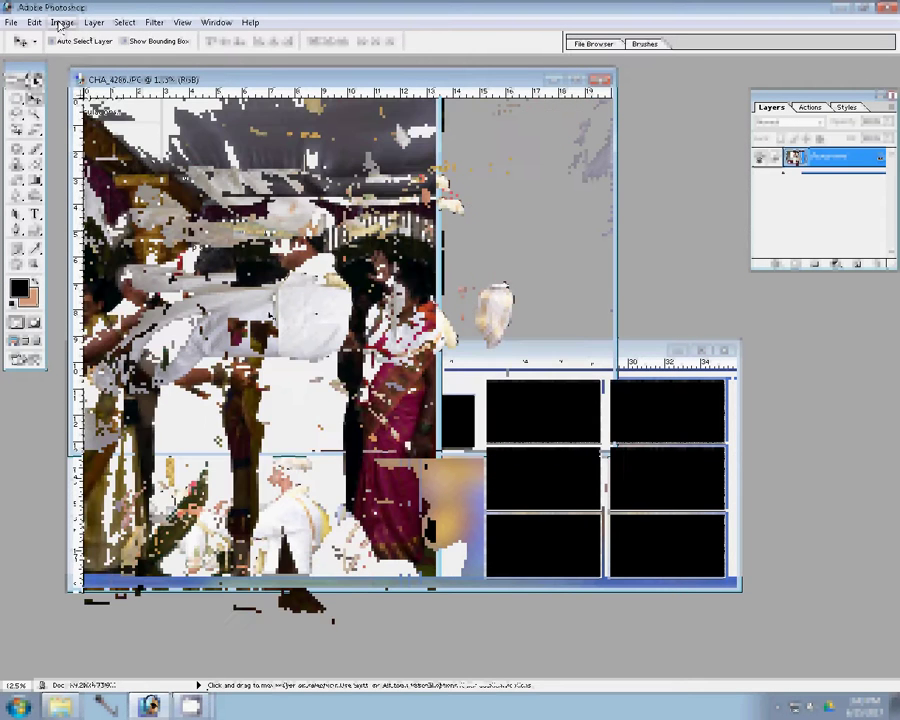
Step: Resize CHA_4286 to 4 inches wide (1200 × 1798 pixels at 300 ppi)
key("ctrl+alt+i")
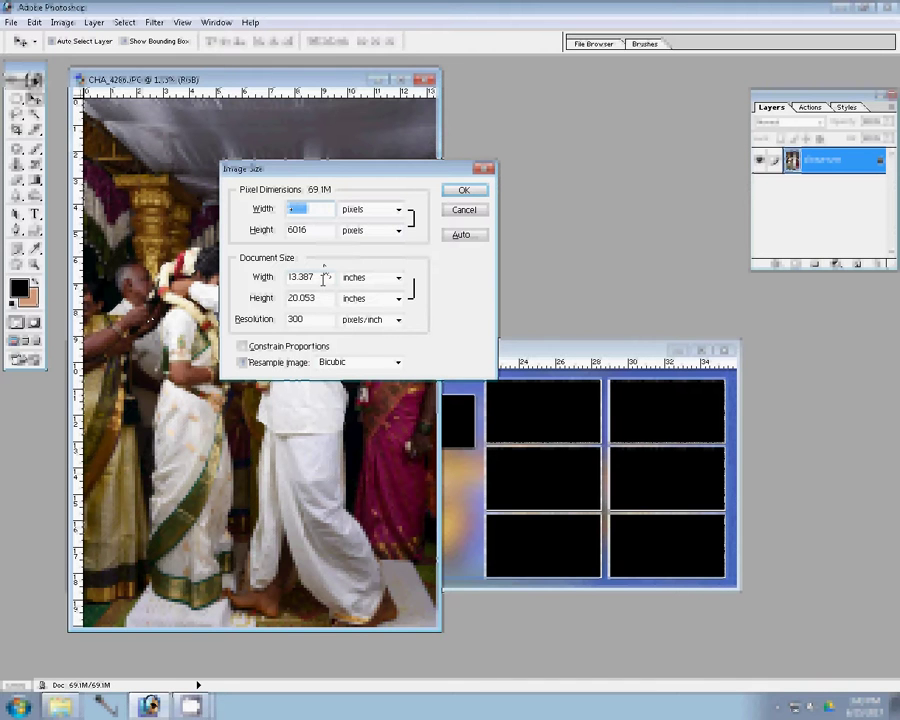
double_click(322, 279)
type("4")
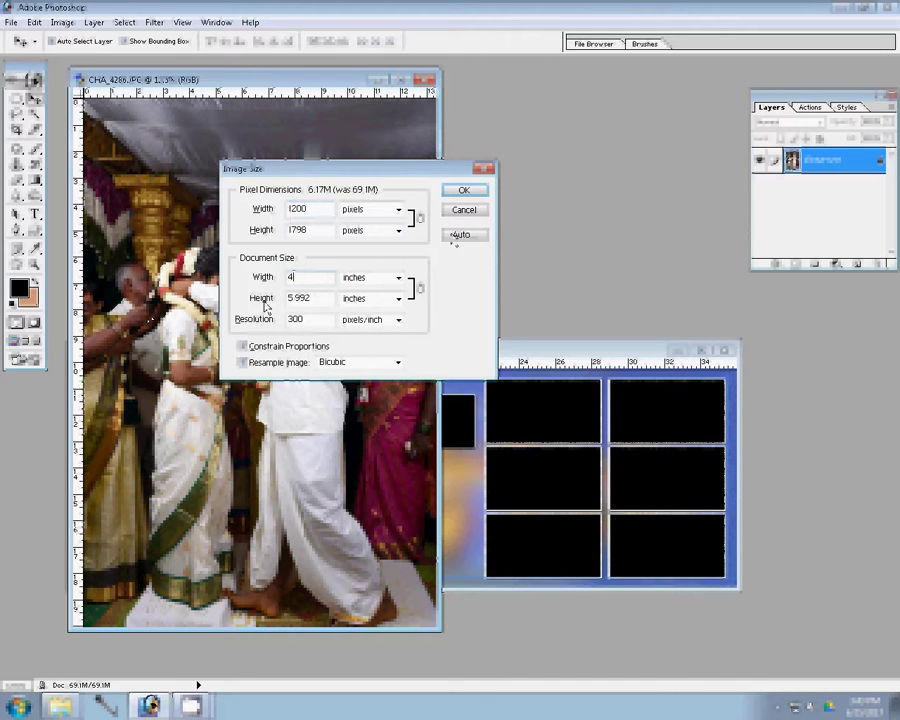
left_click(462, 190)
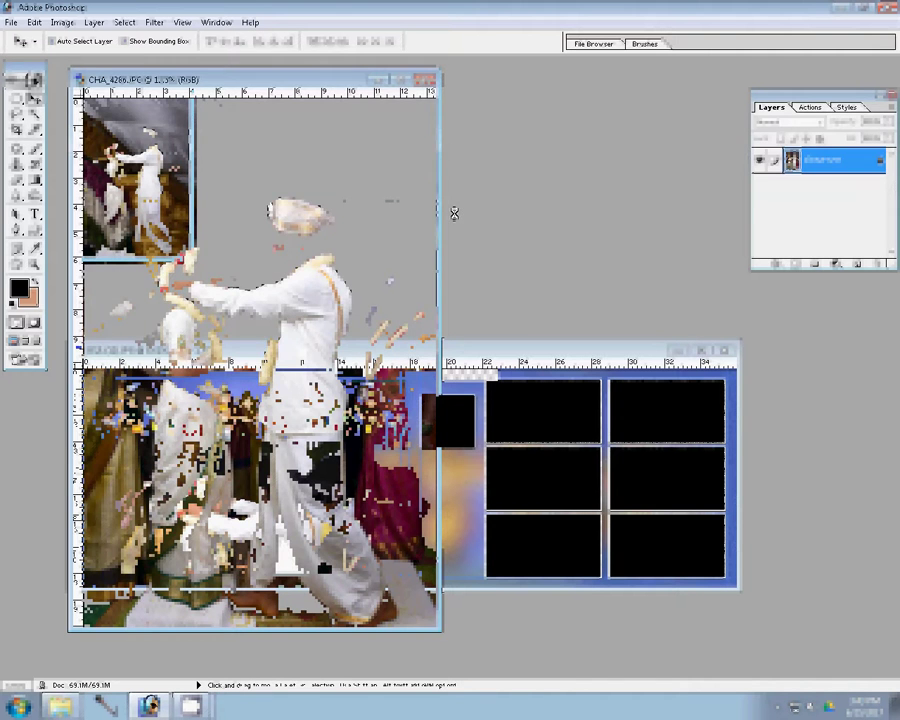
left_click(810, 107)
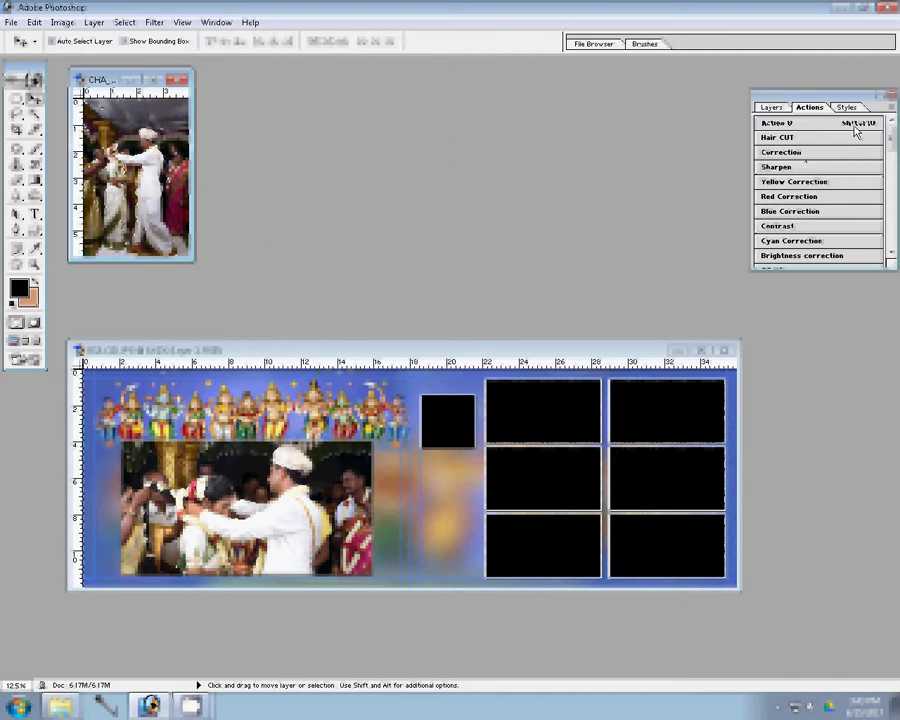
Step: Run the Correction action on CHA_4286, fit it into the middle slot, and close it unsaved
left_click(802, 159)
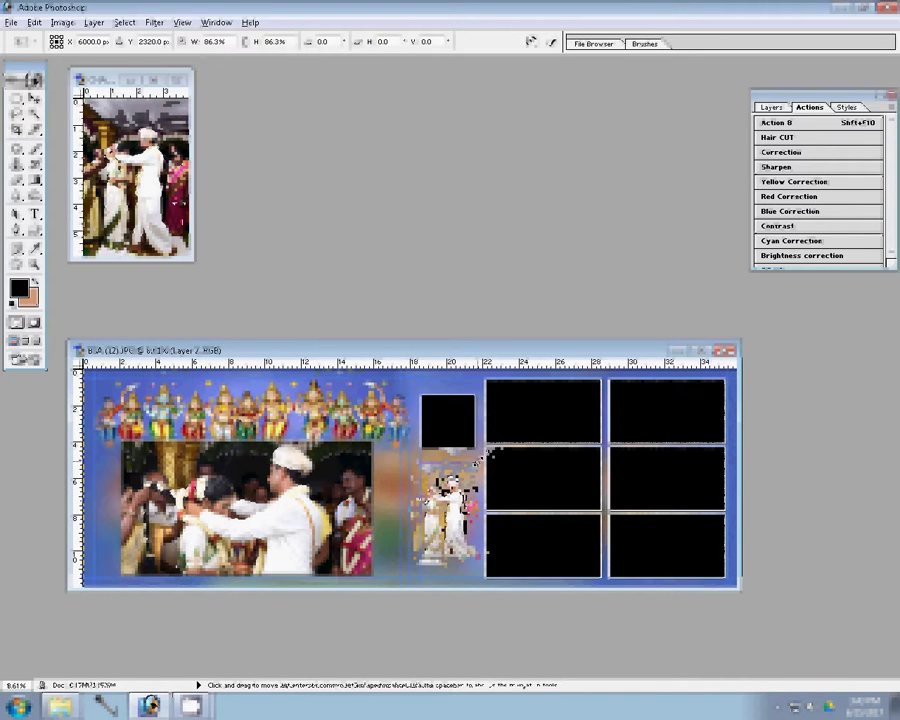
left_click_drag(452, 486, 454, 486)
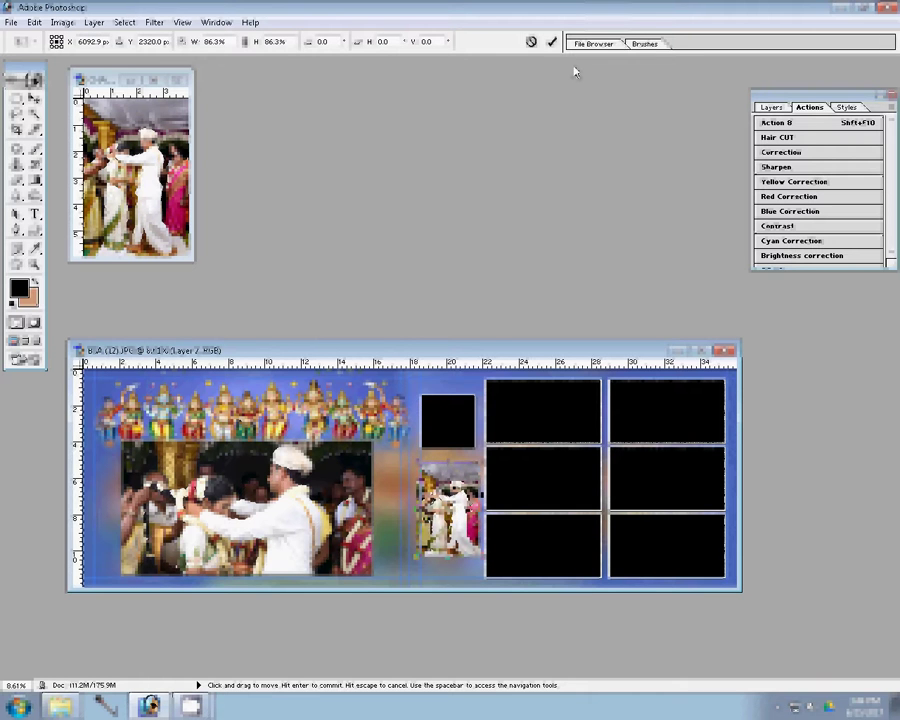
left_click(552, 41)
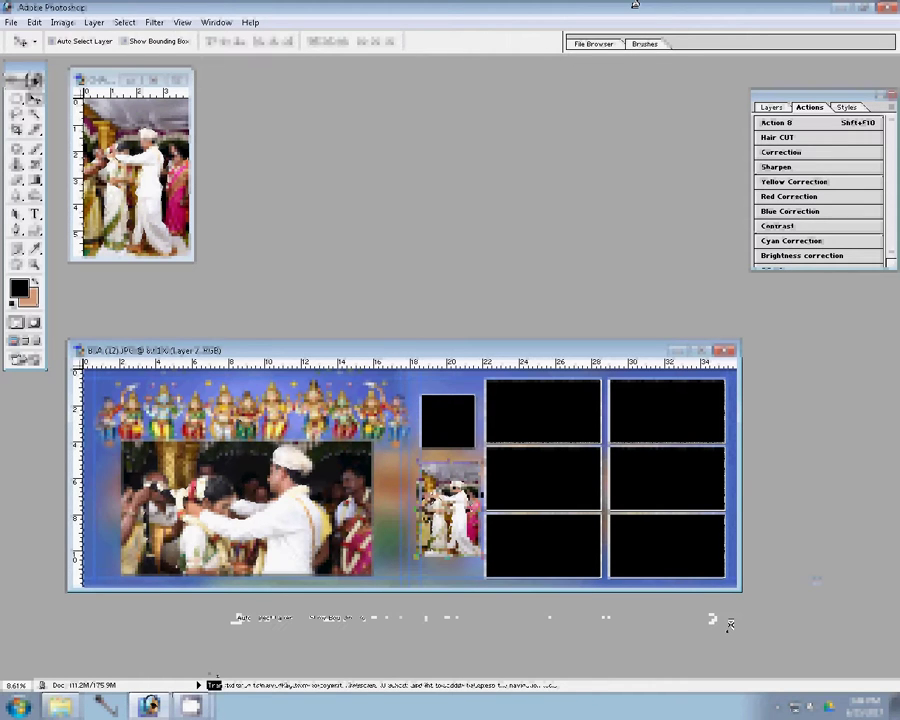
left_click(178, 80)
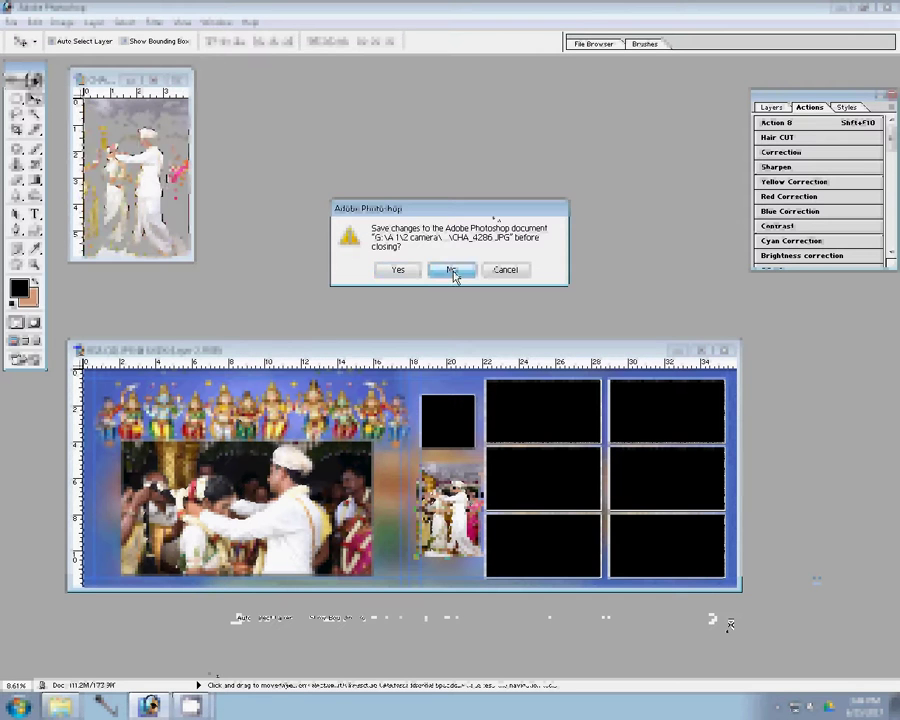
left_click(452, 272)
Step: Delete CHA_4286 from the folder and drag CHA_4298 into Photoshop to open it
left_click(52, 676)
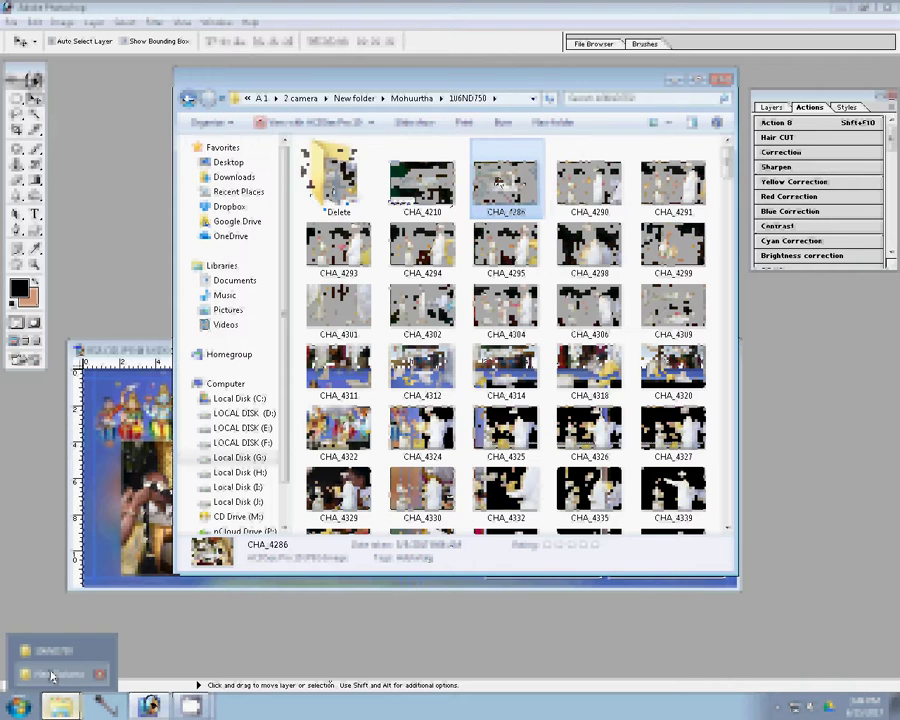
key("Delete")
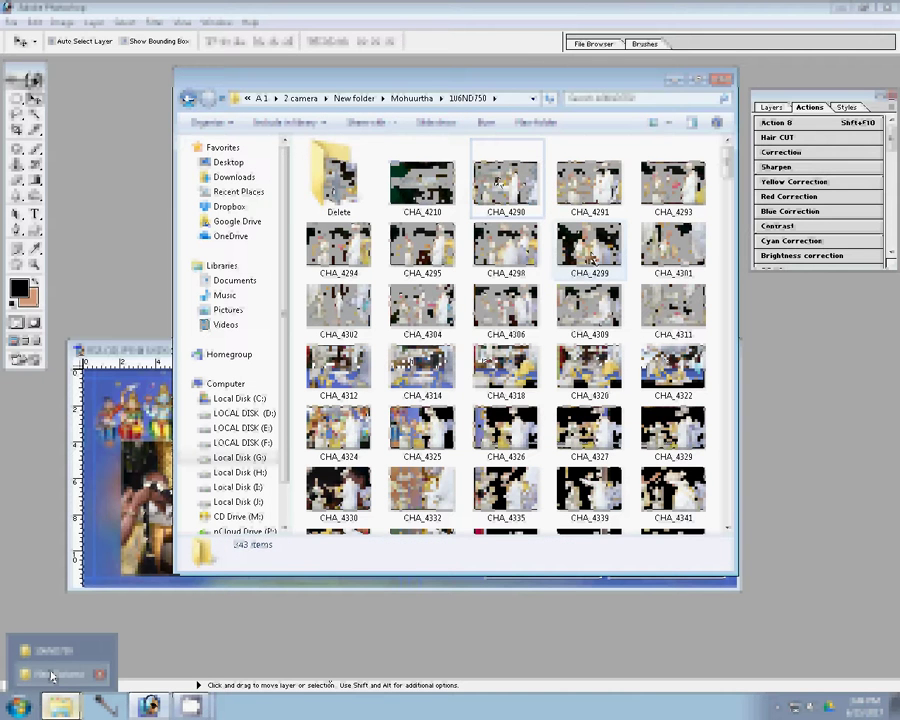
key("Down")
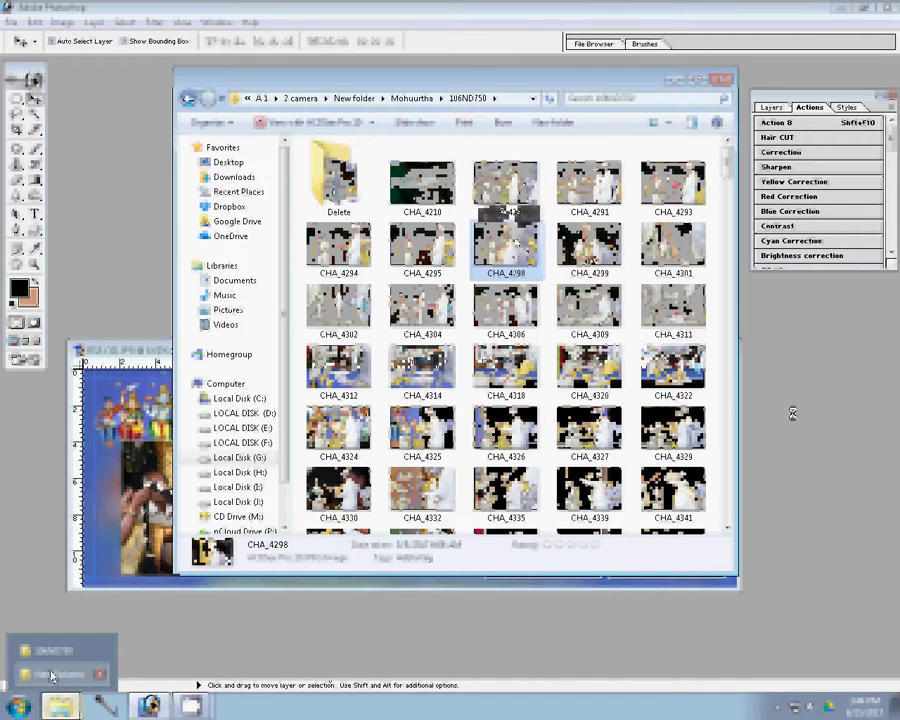
mouse_move(510, 262)
left_mouse_down()
mouse_move(517, 280)
mouse_move(830, 380)
left_mouse_up()
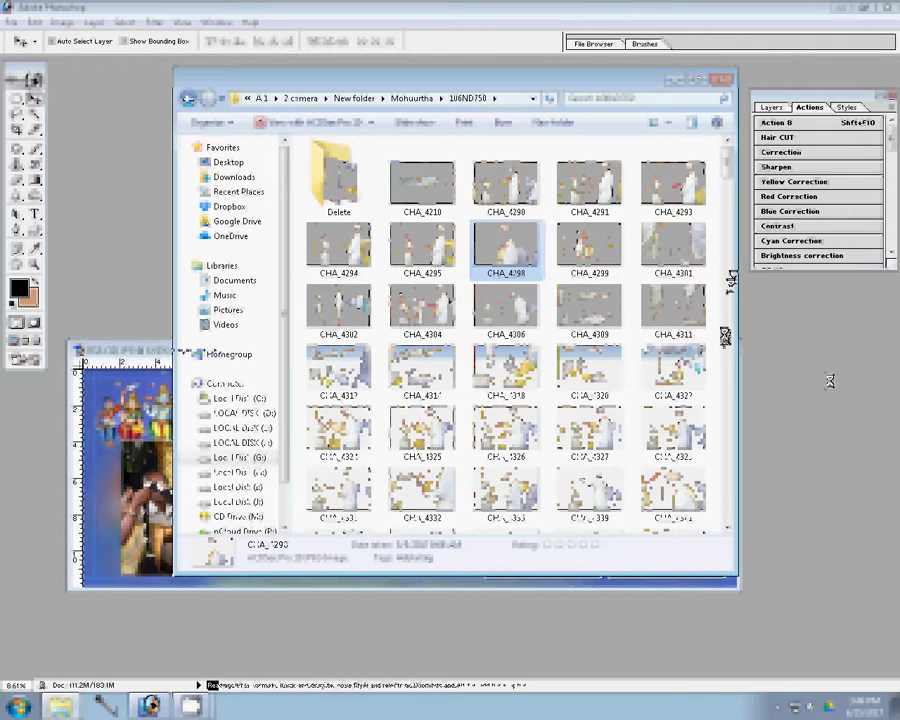
left_click_drag(830, 380, 729, 302)
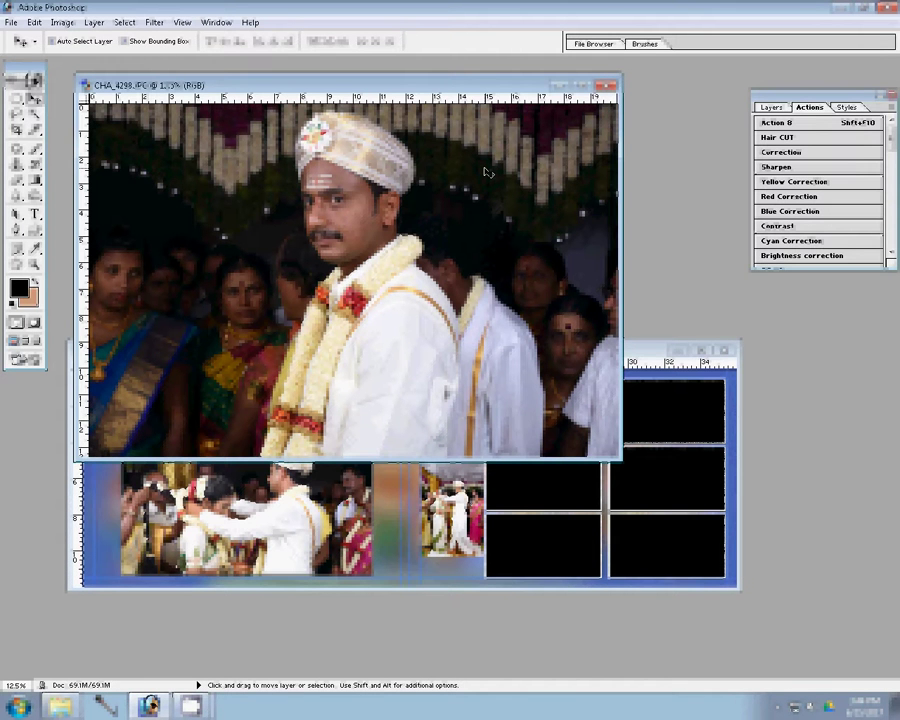
Step: Shrink CHA_4298 by entering 6300 in Image Size, then zoom in for retouching
key("ctrl+alt+i")
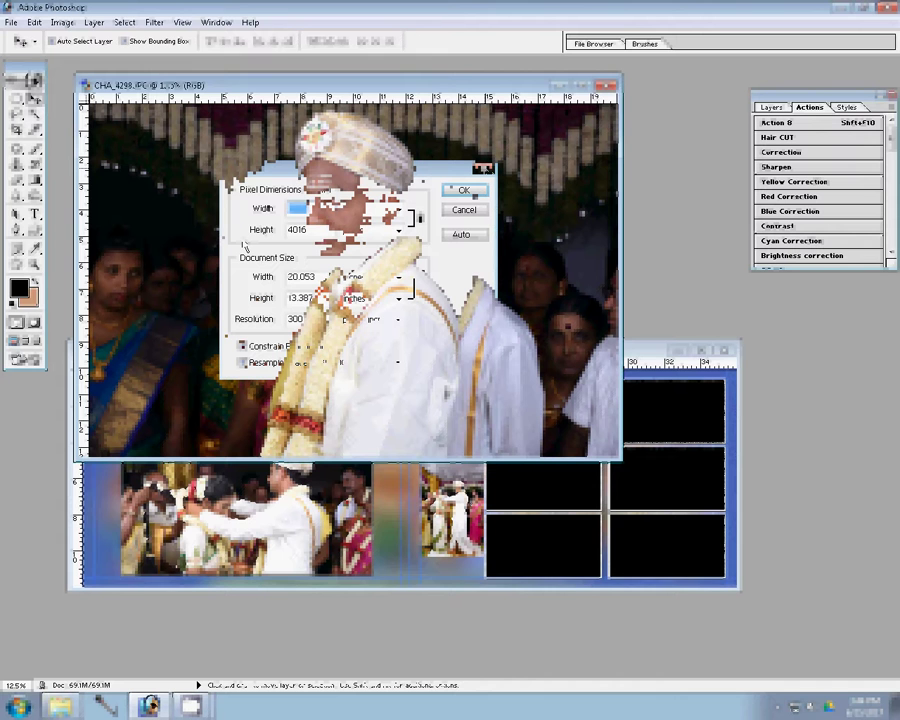
type("6300")
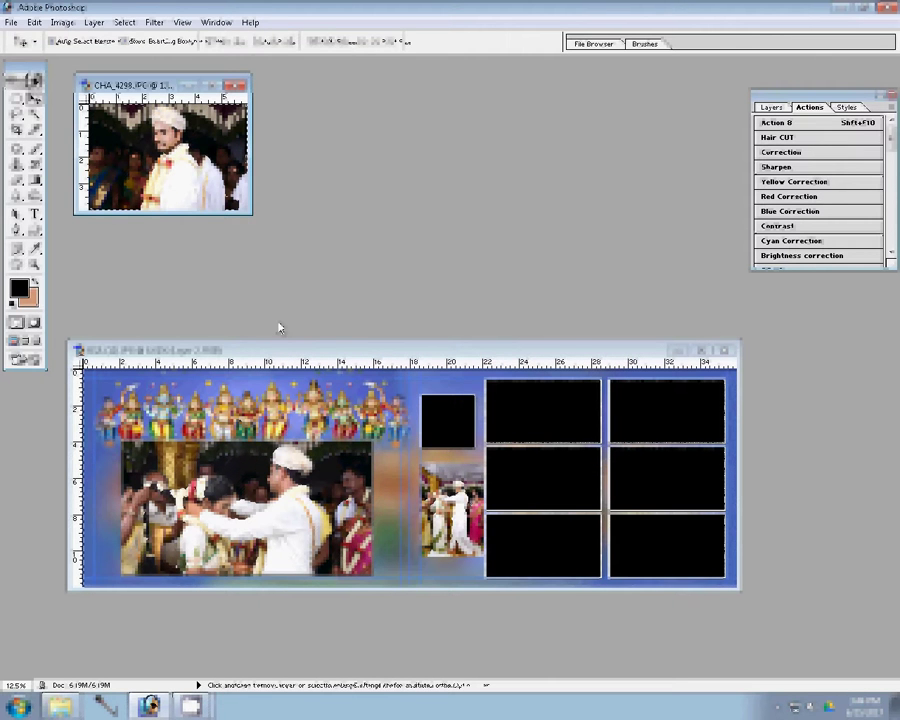
key("z")
left_click(345, 42)
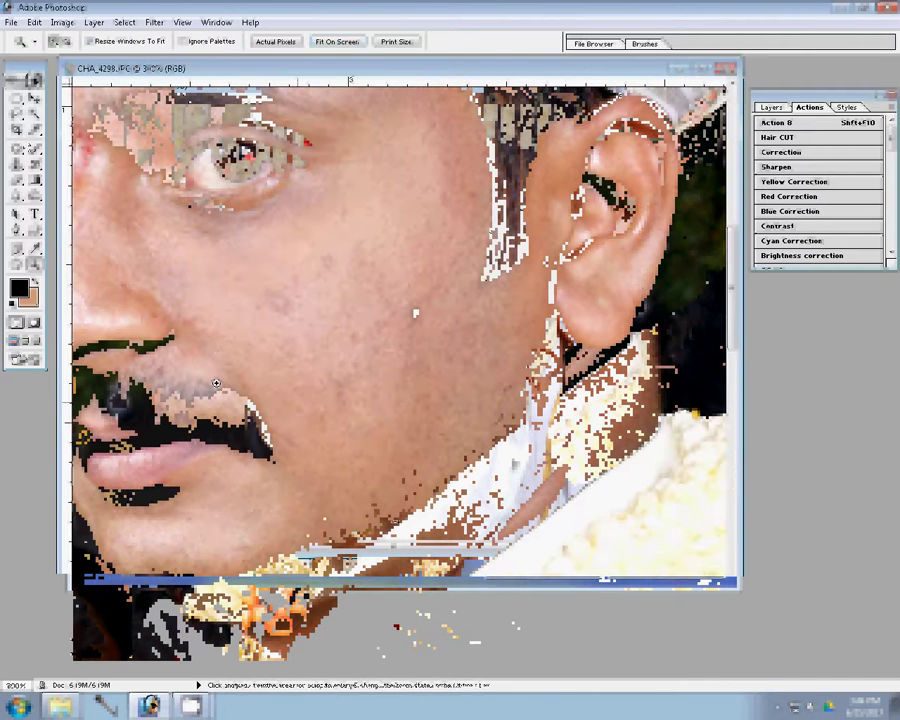
Step: Patch away the dark blemishes on the groom's cheek
key("j")
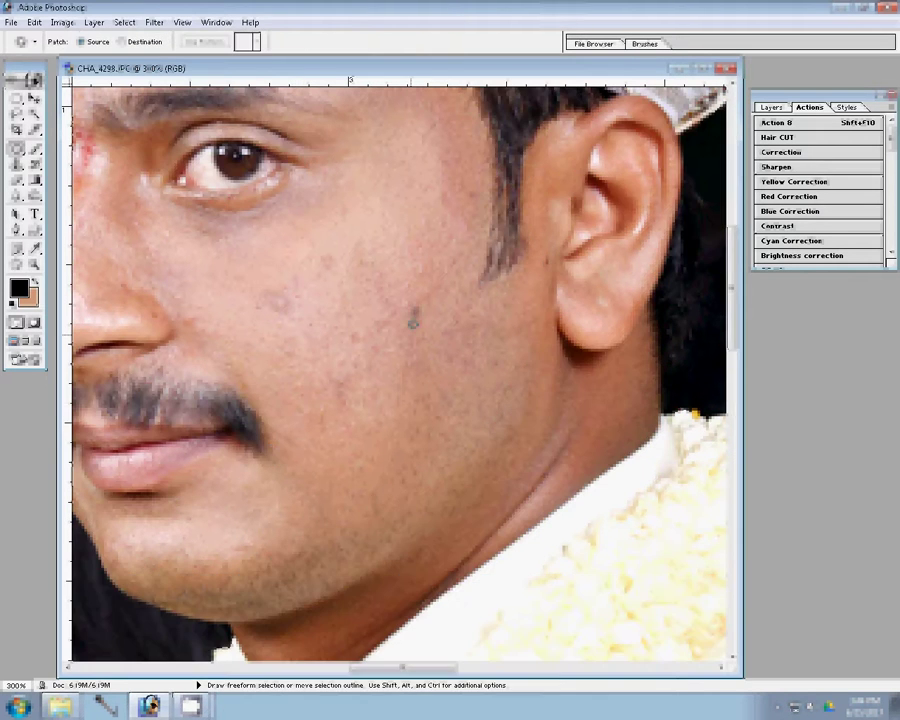
left_click_drag(405, 312, 350, 311)
key("ctrl+d")
mouse_move(317, 246)
left_mouse_down()
mouse_move(335, 283)
mouse_move(272, 275)
left_mouse_up()
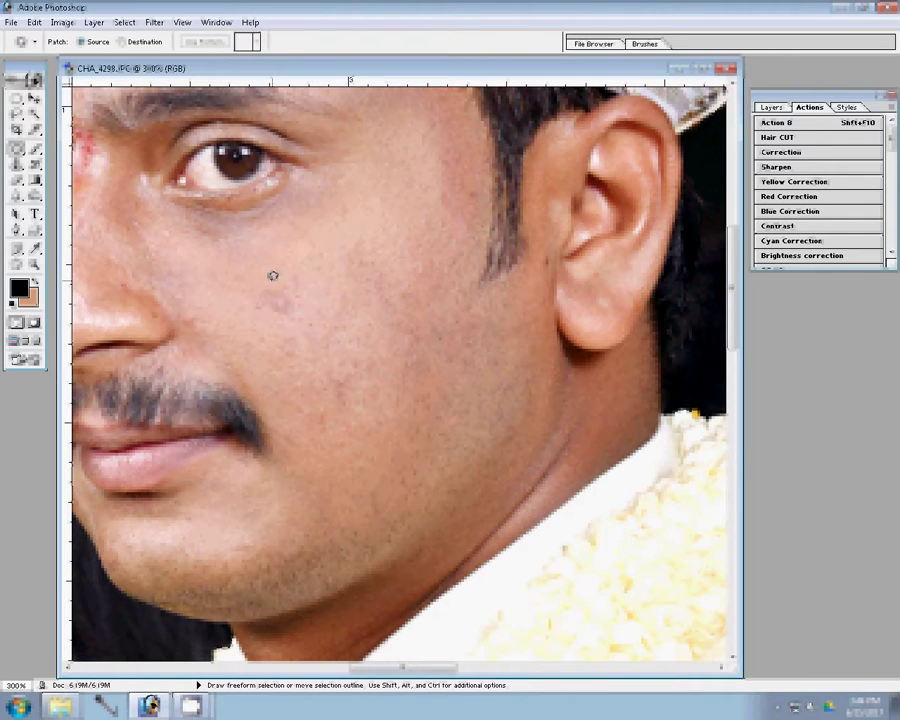
left_click_drag(336, 354, 370, 410)
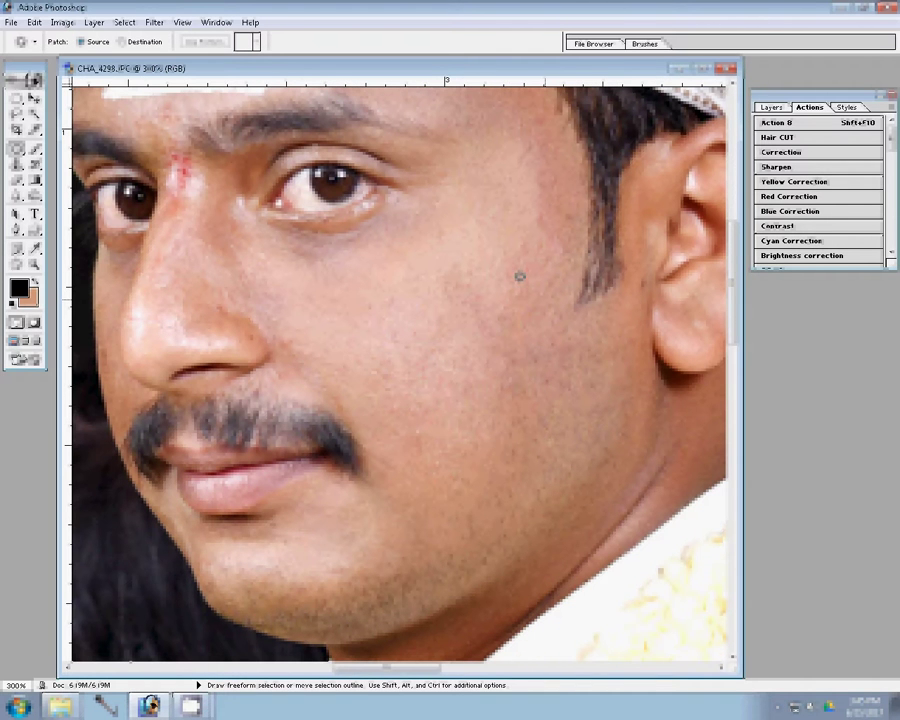
Step: Add a Color Balance with Yellow–Blue at −12 and fit the photo on screen
key("z")
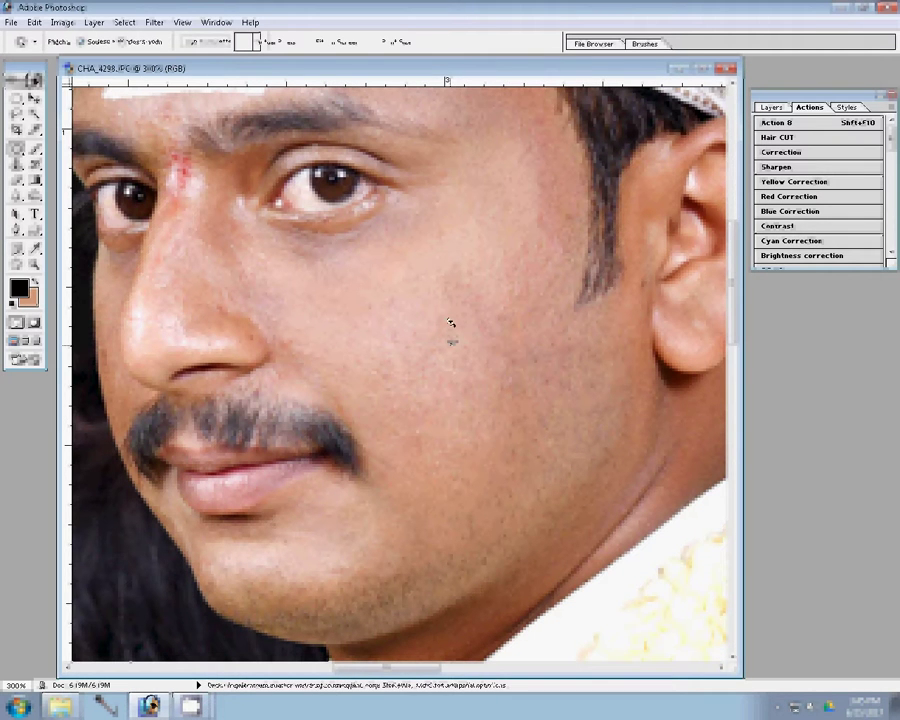
key("ctrl+b")
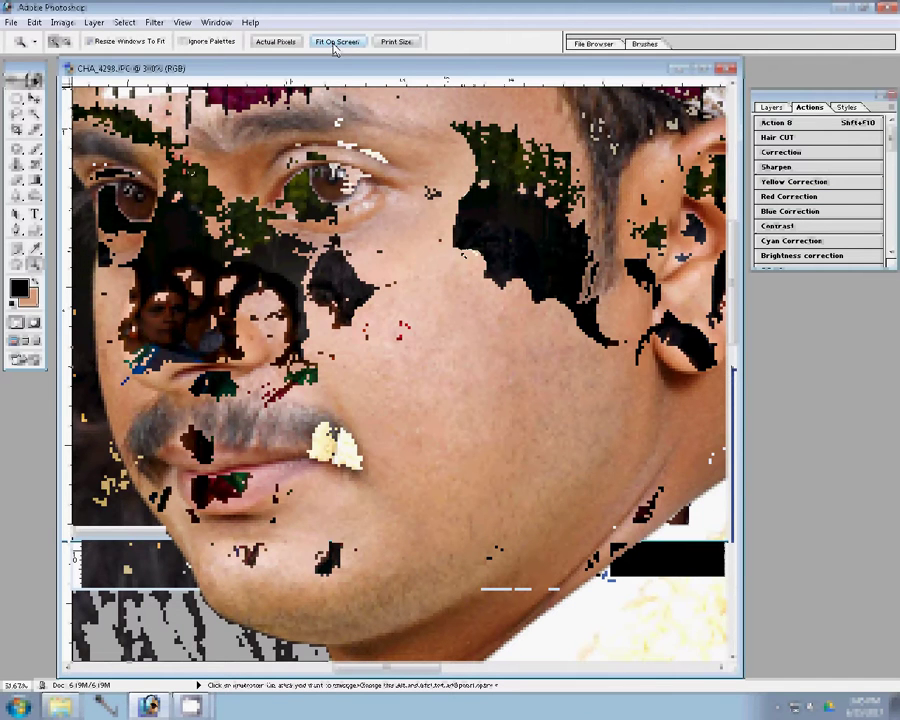
left_click(335, 43)
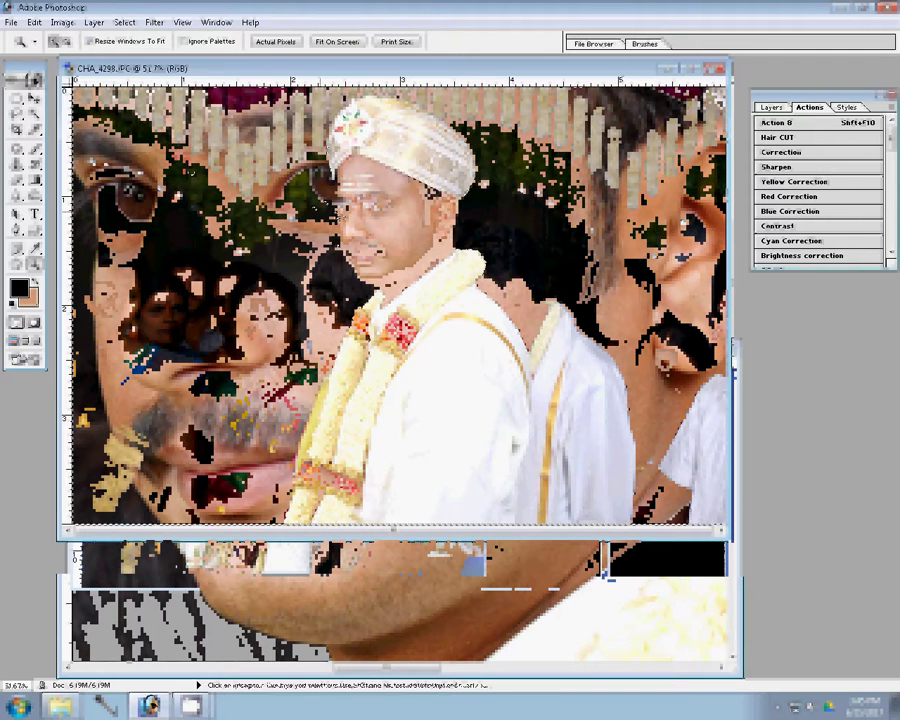
Step: Close CHA_4298 without saving and Magic Wand-select the small black frame on the spread
key("ctrl+w")
left_click(451, 270)
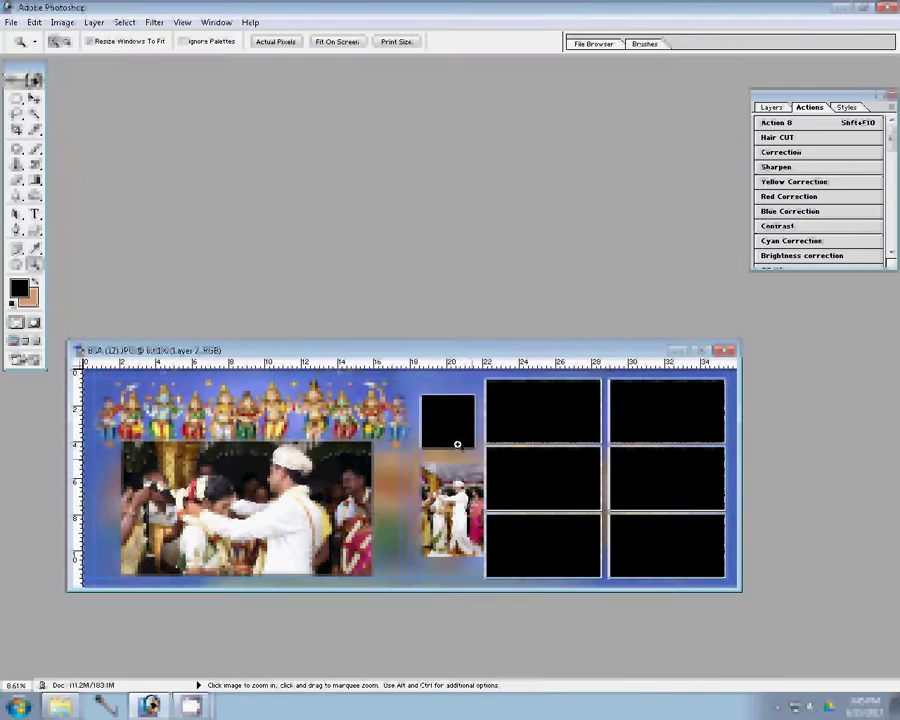
key("v")
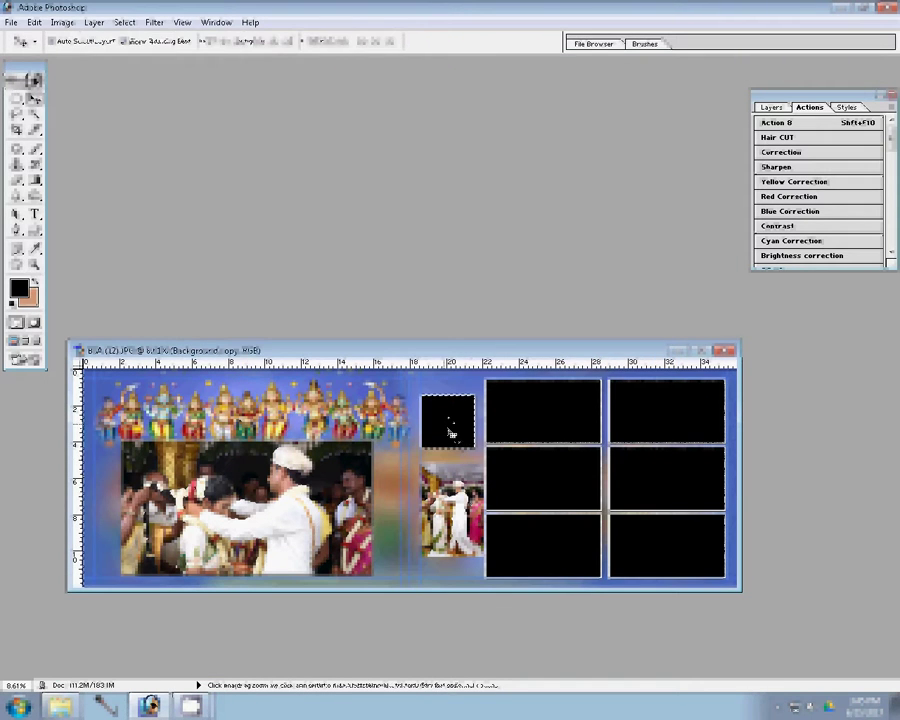
key("w")
left_click(446, 433)
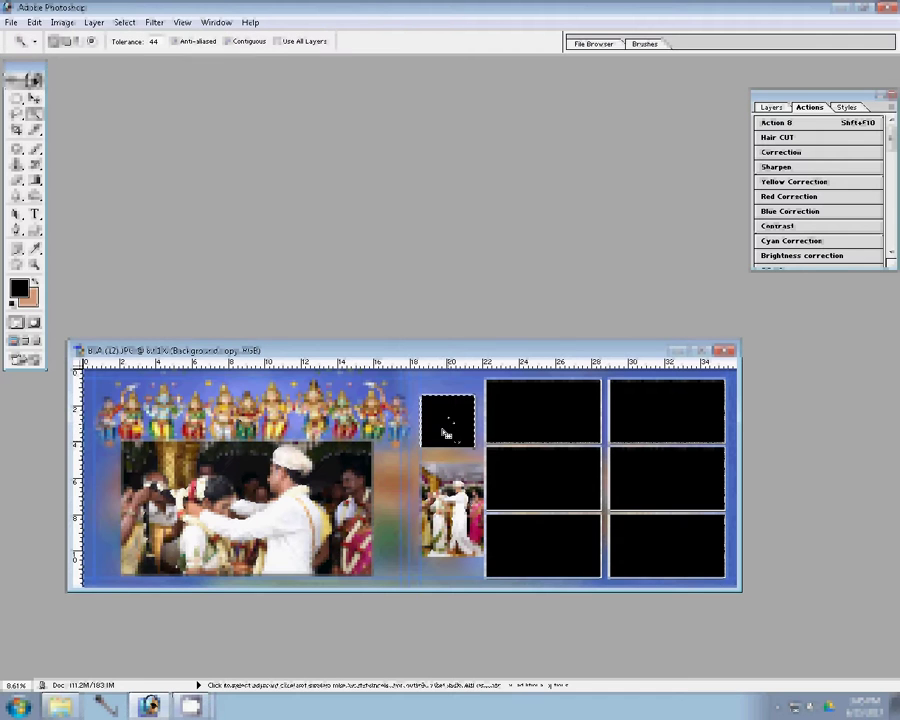
Step: Paste the groom portrait into the small frame and nudge the lower frame's photo down
left_click(34, 22)
left_click(66, 174)
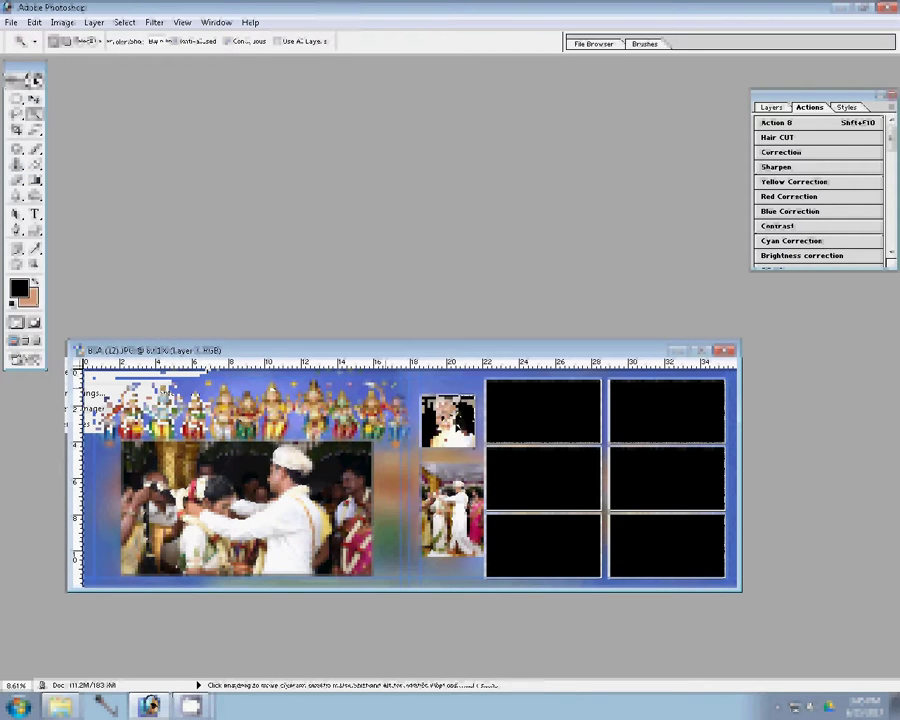
left_click_drag(448, 415, 456, 427)
key("v")
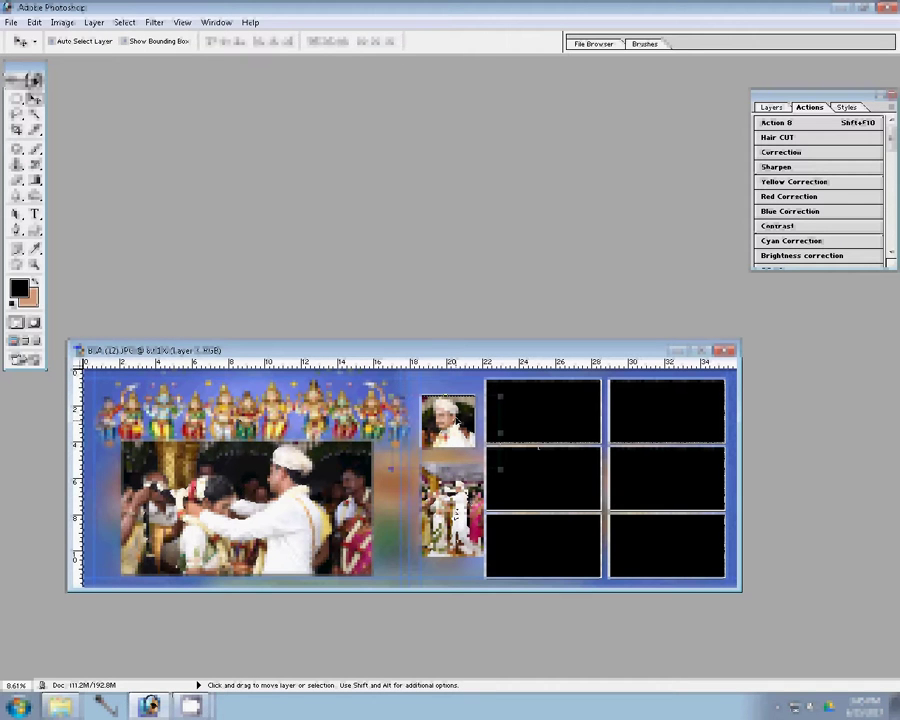
key("ctrl+shift+v")
left_click_drag(452, 490, 452, 502)
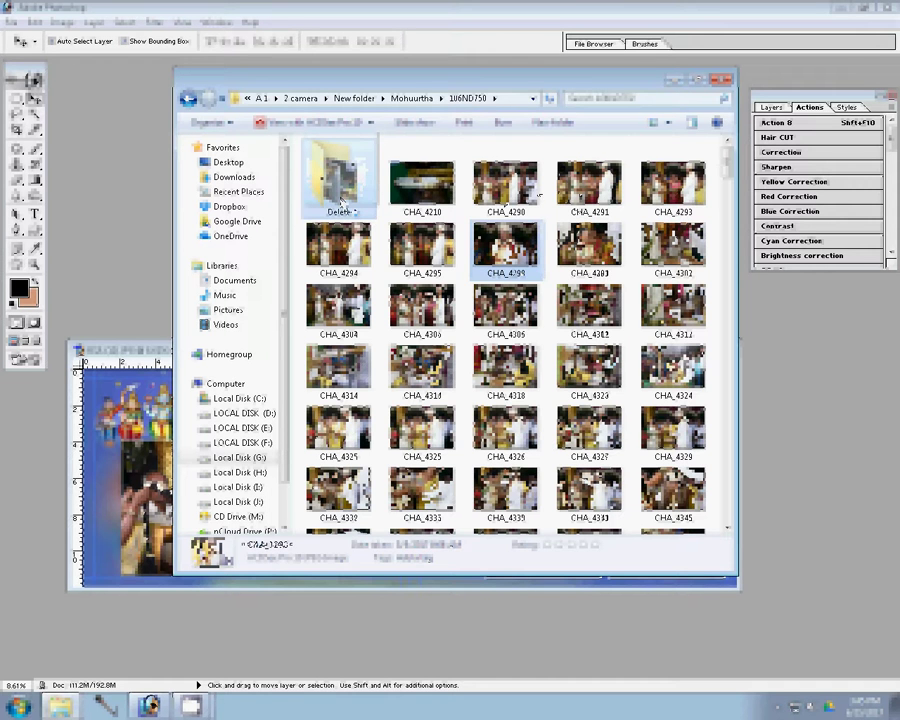
Step: Select wedding photos CHA_4290 through CHA_4295 in Explorer and open them in Photoshop
left_click(338, 248, "shift")
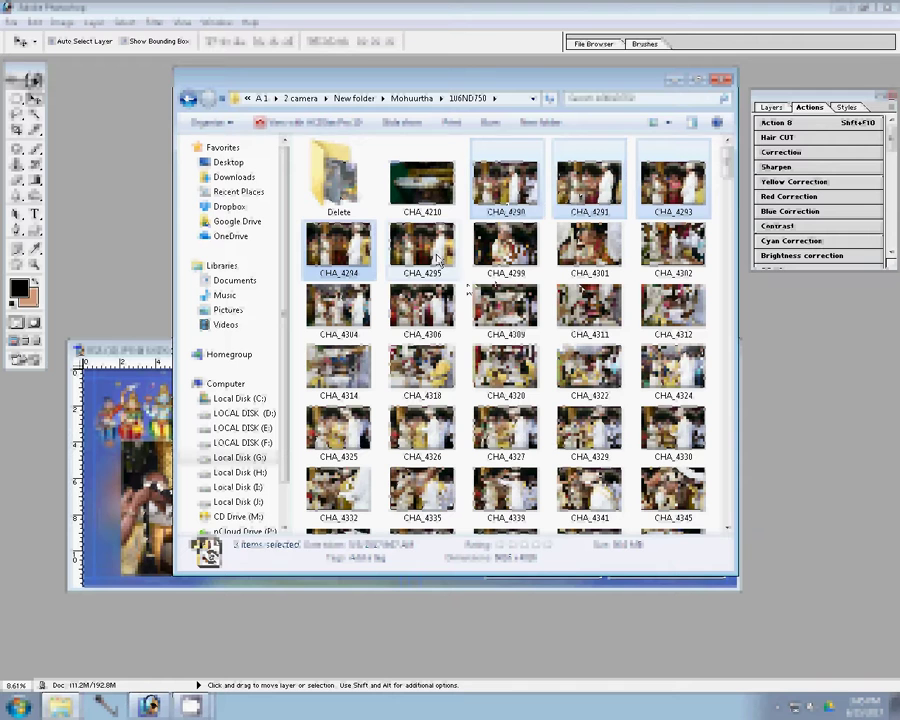
left_click(440, 262, "ctrl")
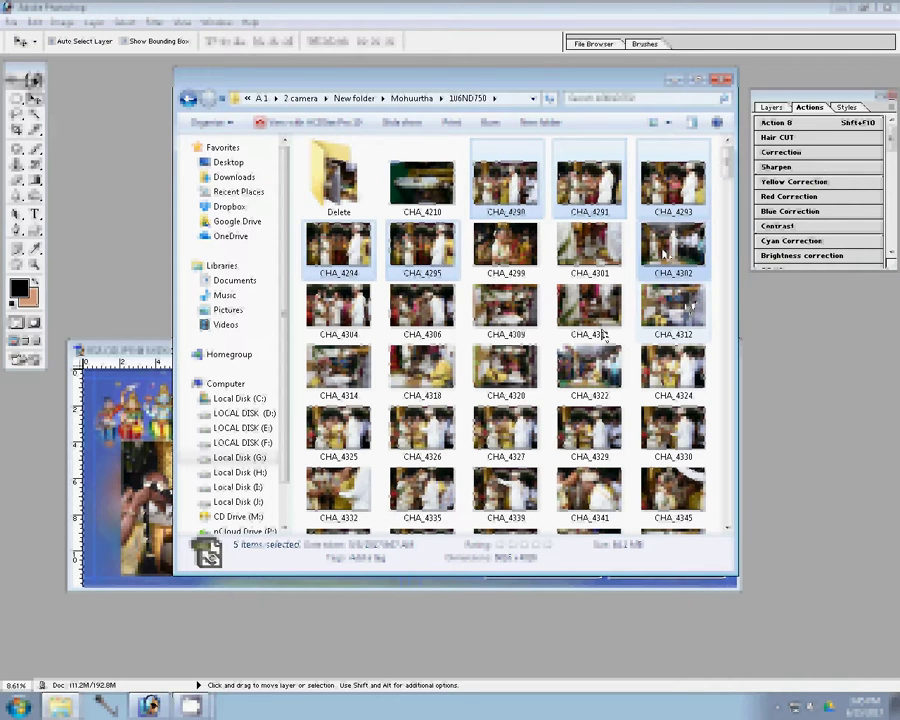
left_click(817, 418)
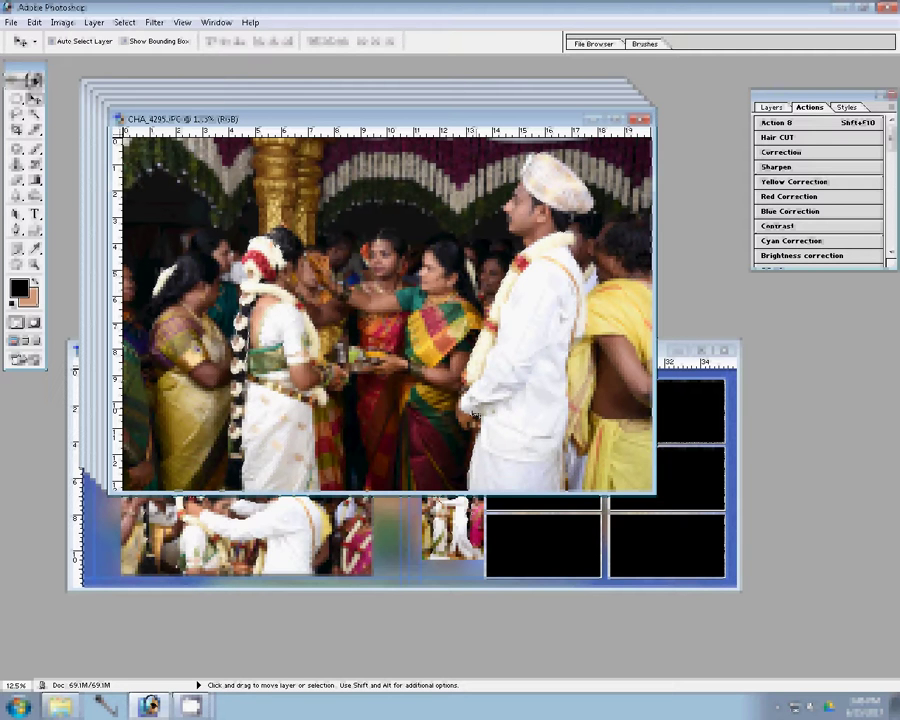
Step: Resize the corrected photo to a 6 inch document width
key("ctrl+alt+i")
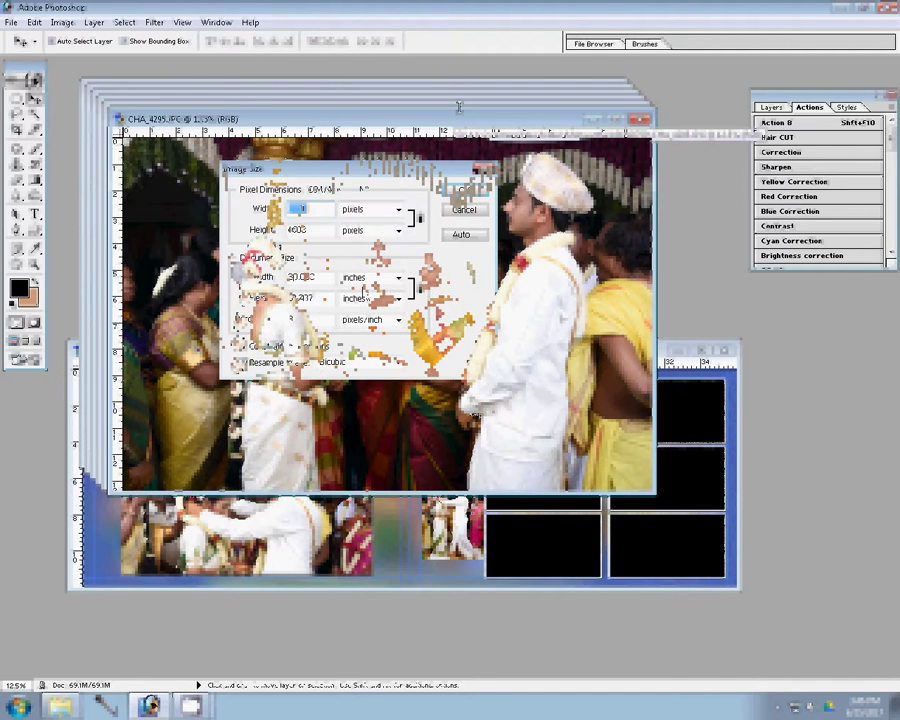
type("8")
left_click(462, 190)
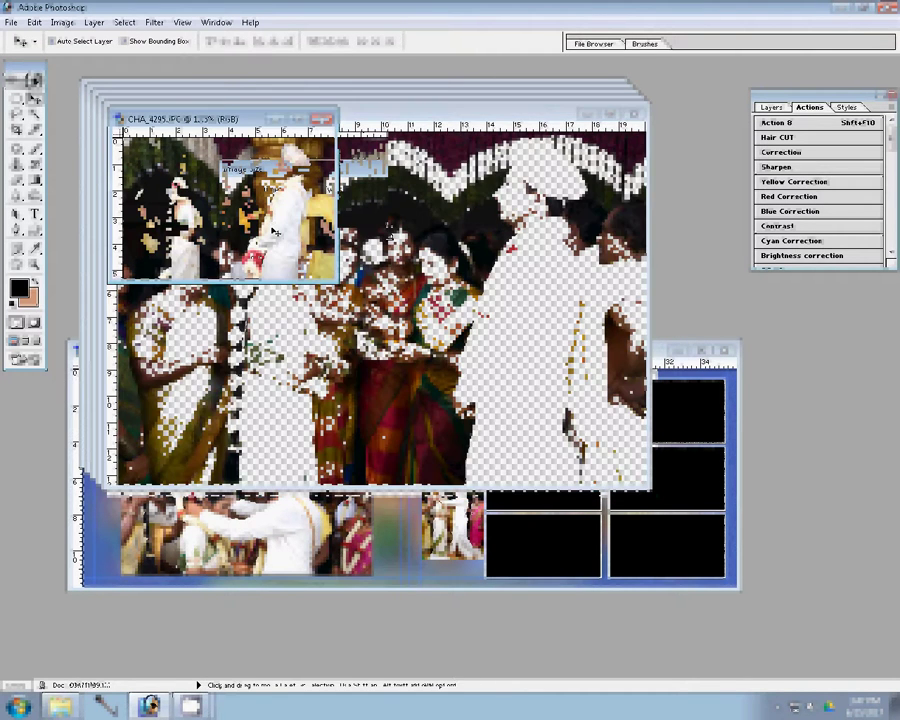
double_click(297, 277)
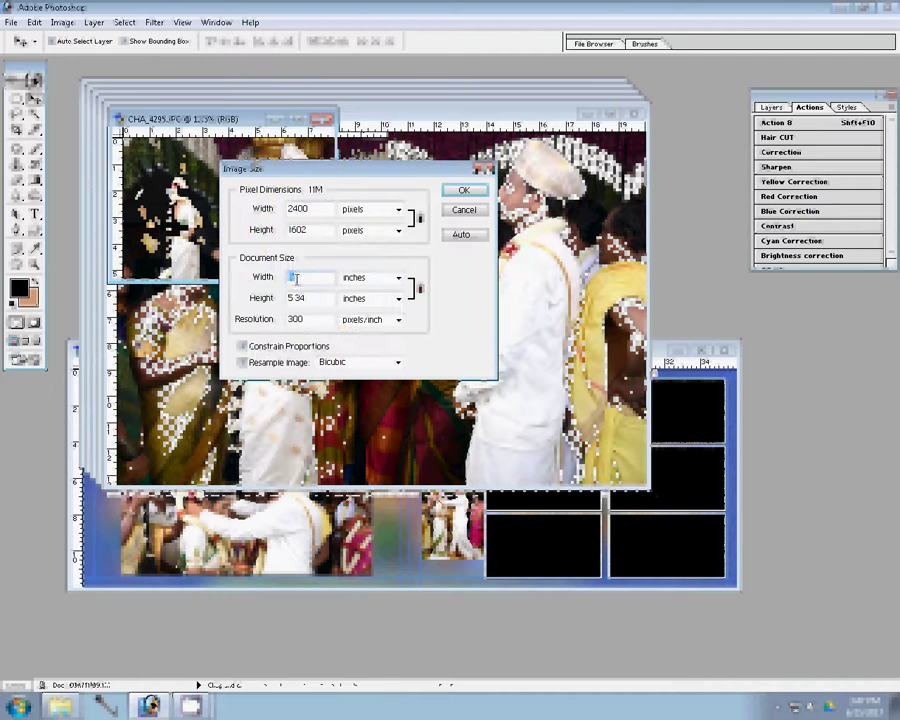
type("6")
key("Return")
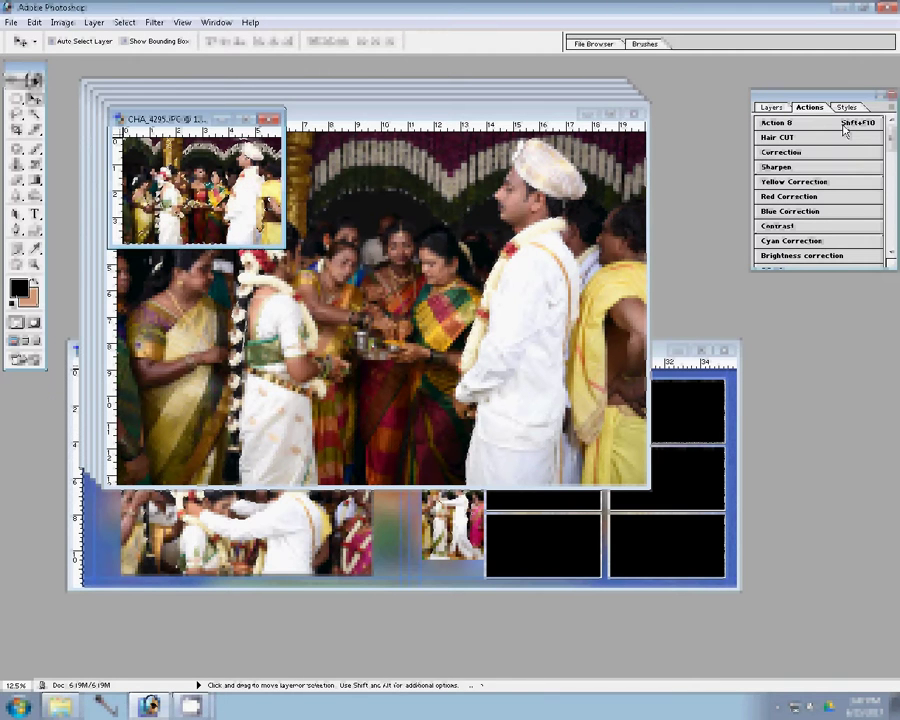
Step: Close the corrected photo's document without saving, leaving it in the bottom-right frame
key("z")
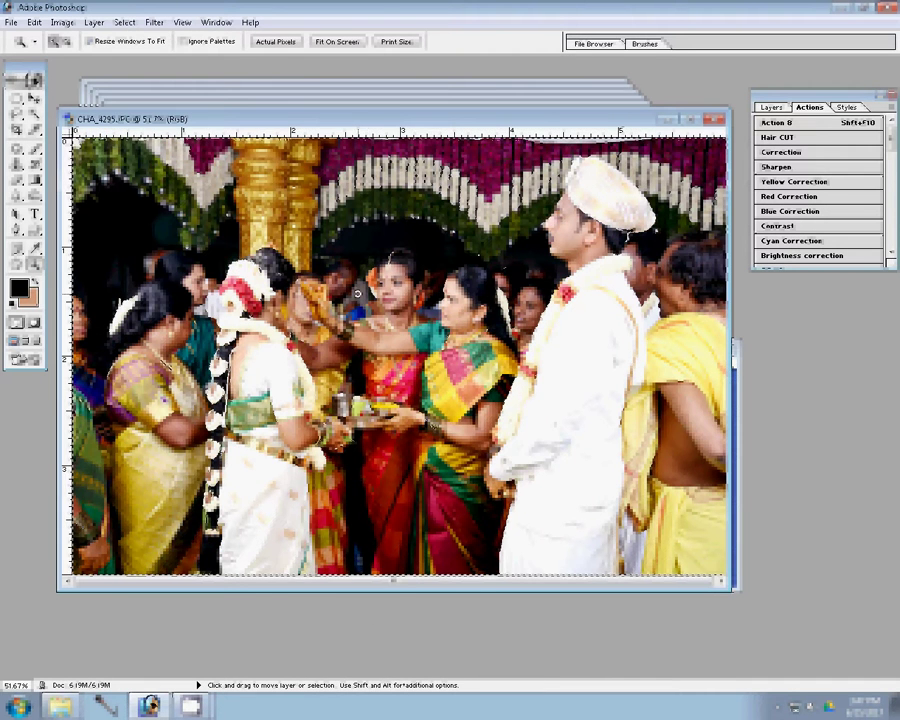
left_click(719, 120)
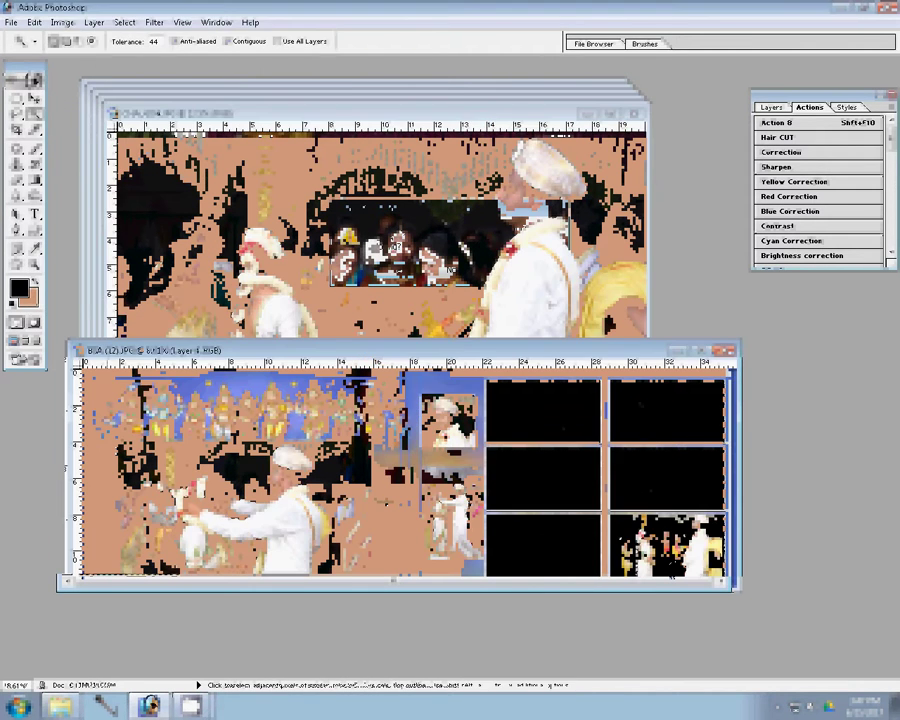
key("v")
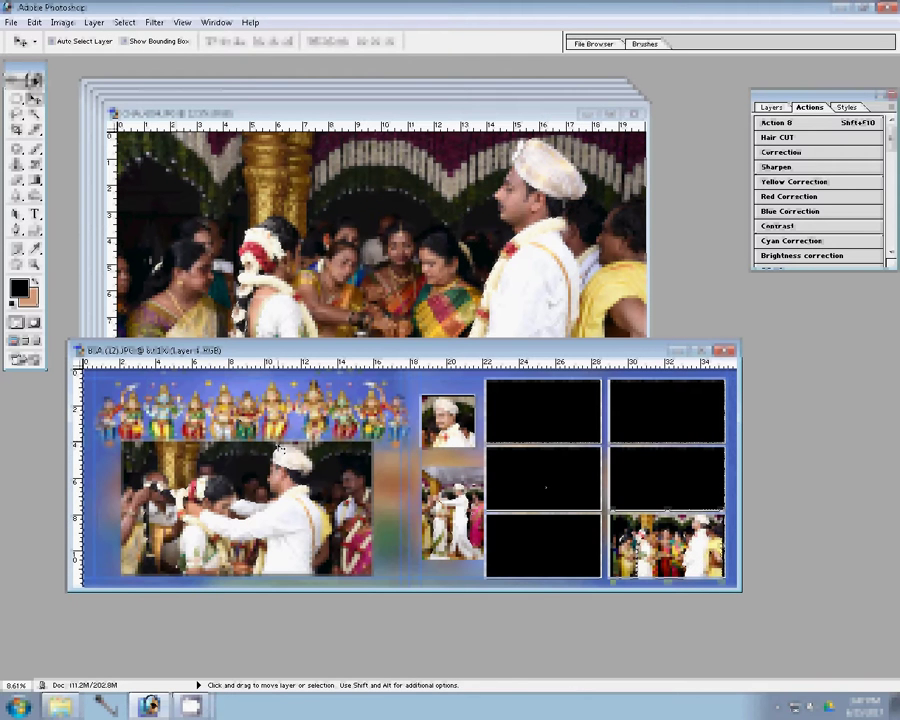
Step: Nudge and slightly scale the bottom-right photo to fit its frame, then bring CHA_4294 forward
left_click_drag(714, 522, 724, 512)
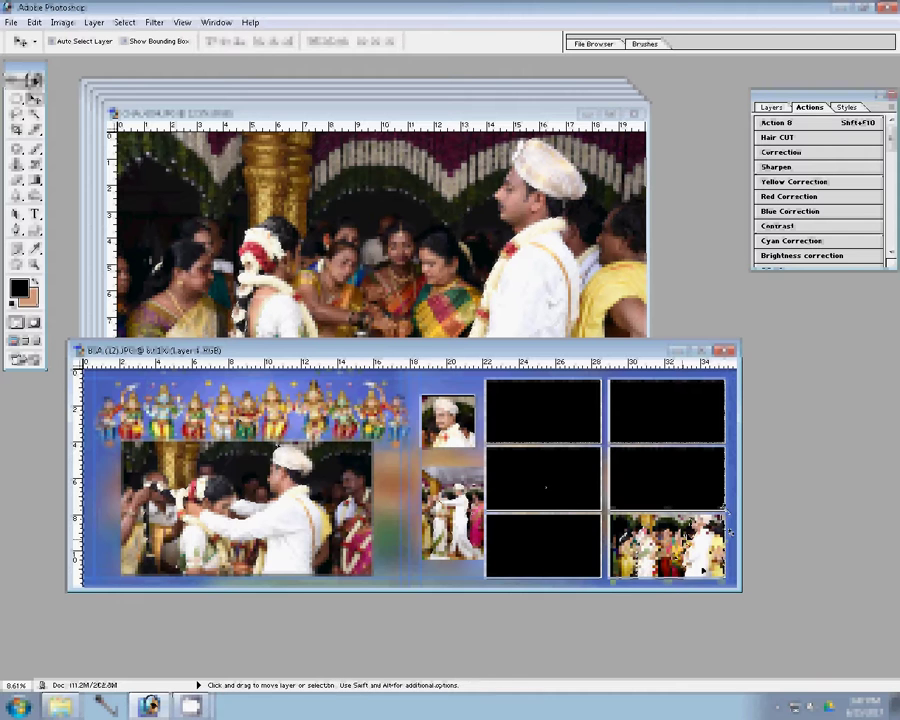
left_click_drag(724, 512, 732, 510)
key("ctrl+t")
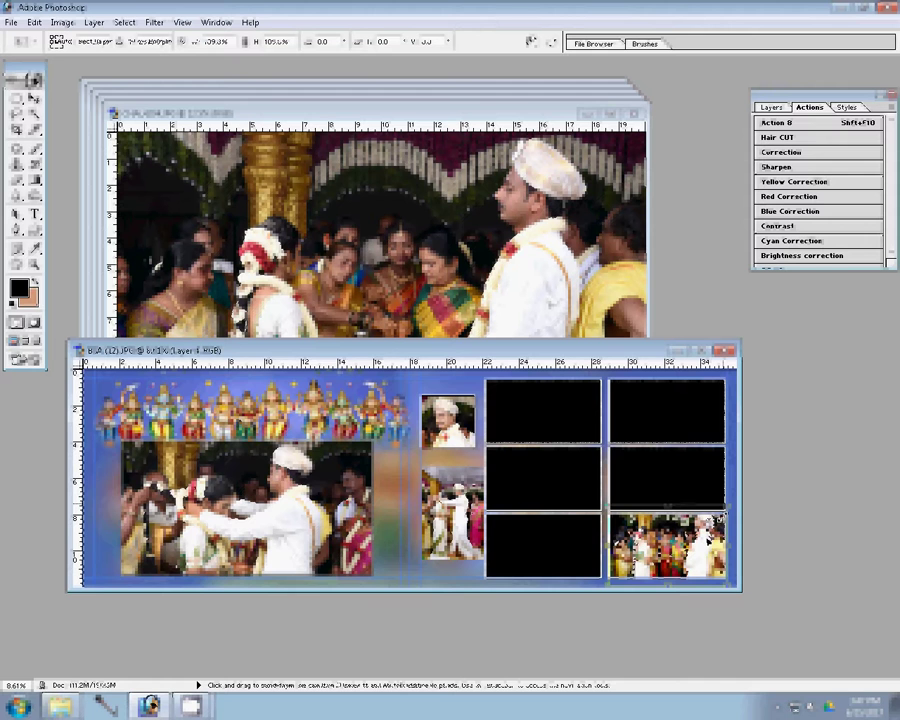
left_click(533, 326)
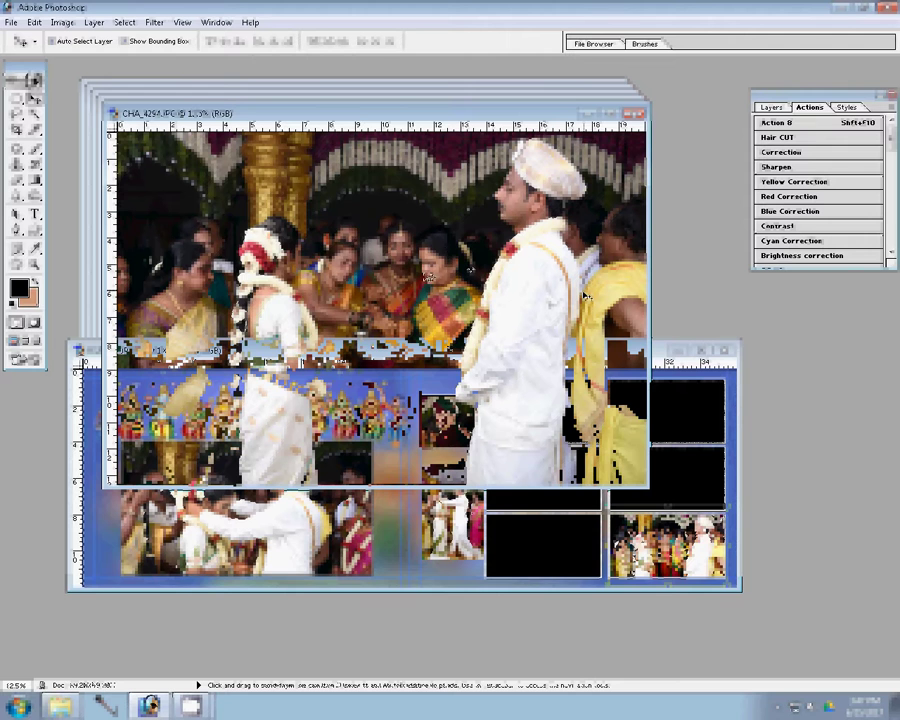
Step: Resize CHA_4294 to 5200, run the Correction action, and close it without saving
key("ctrl+alt+i")
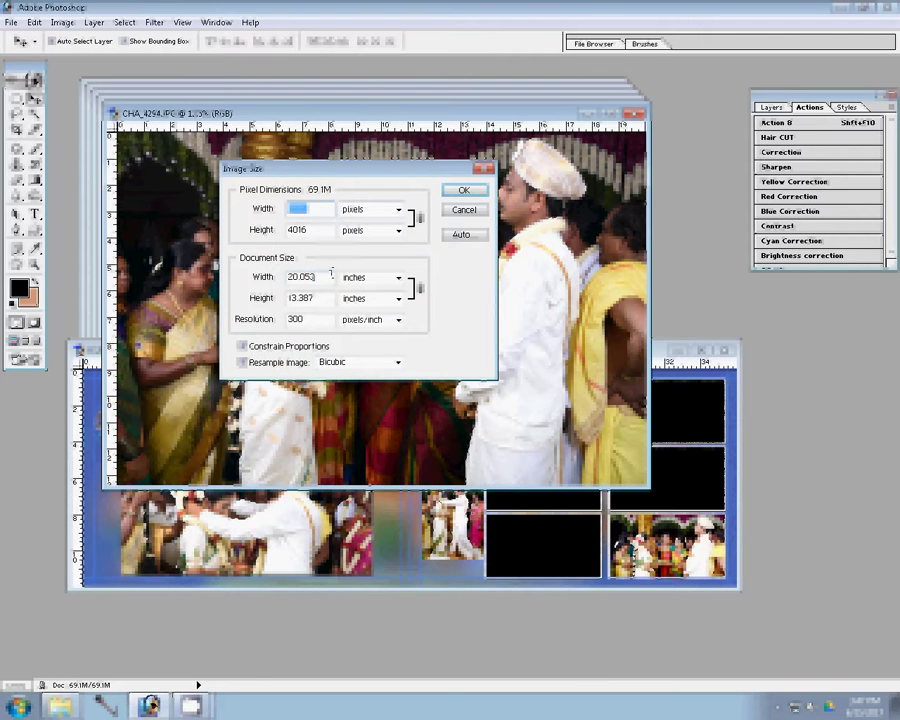
type("5200")
left_click(463, 190)
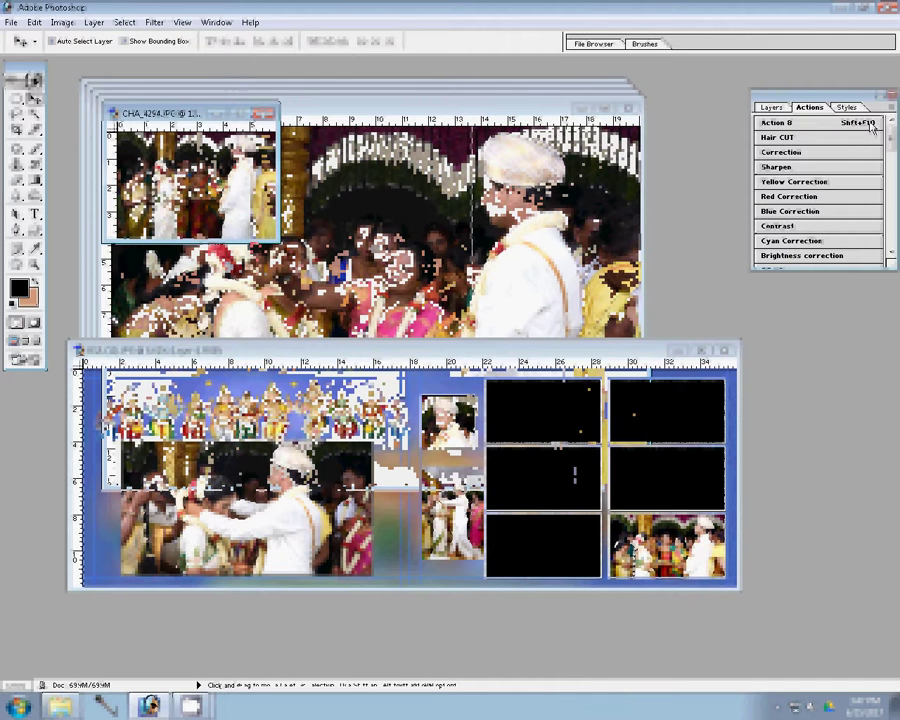
left_click(795, 151)
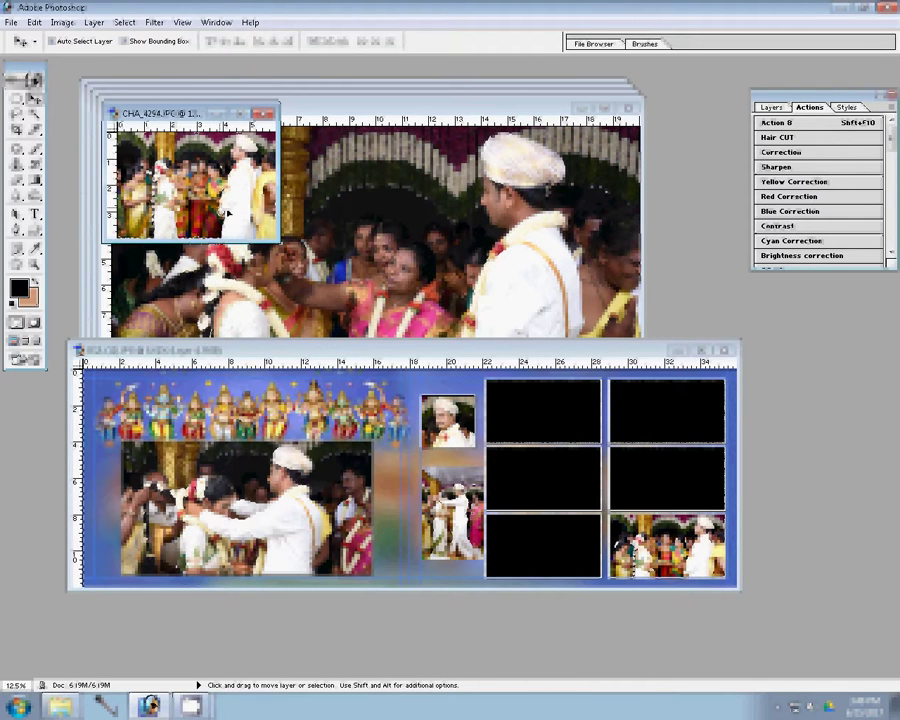
key("ctrl+w")
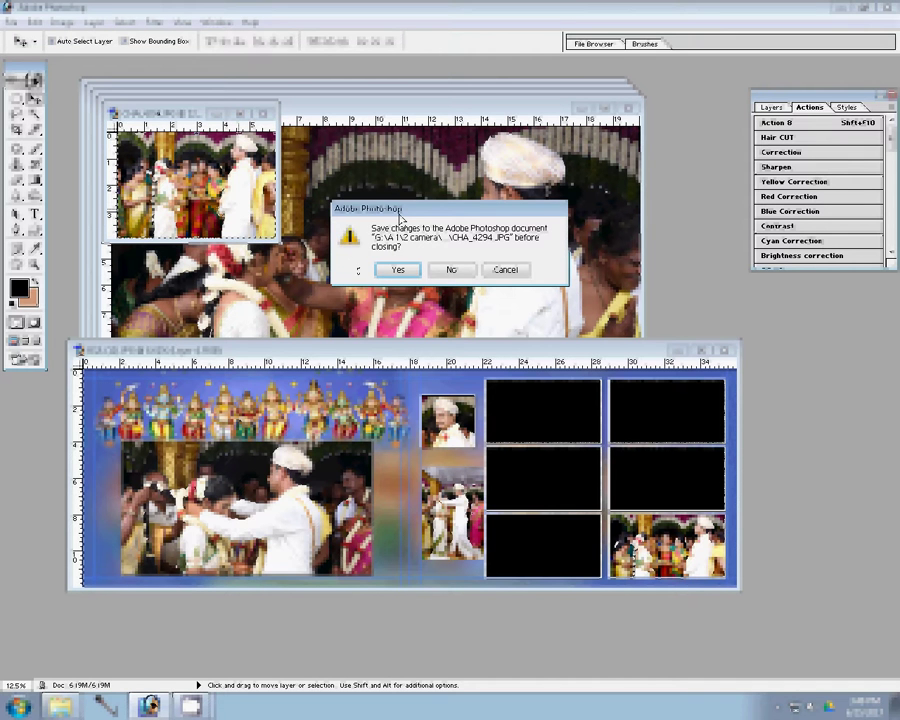
left_click(471, 272)
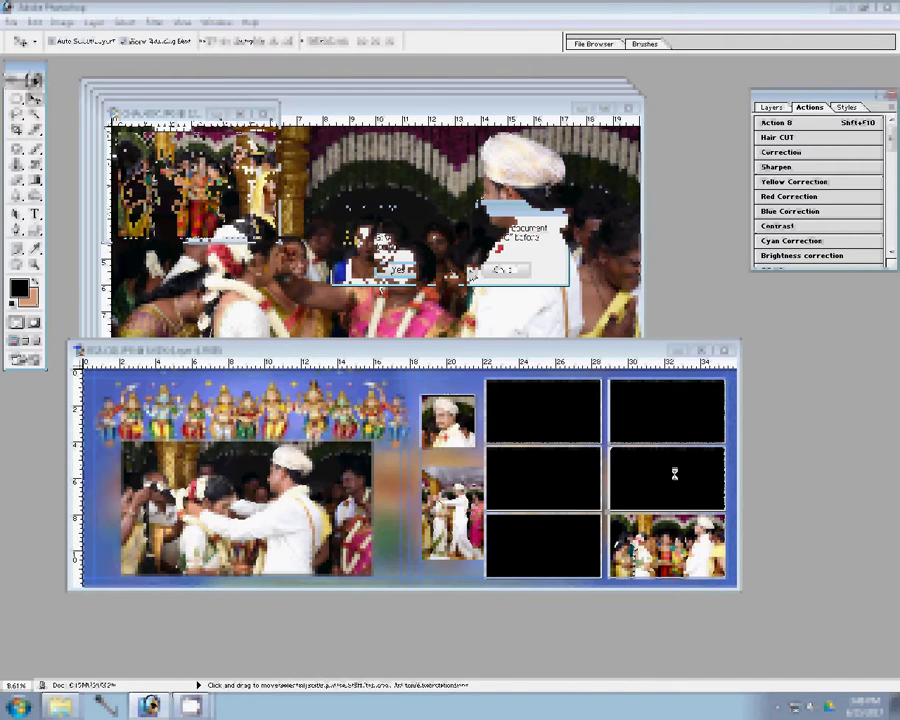
Step: Paste CHA_4294 into the middle-right frame and scale it to 108.3%
key("ctrl+shift+v")
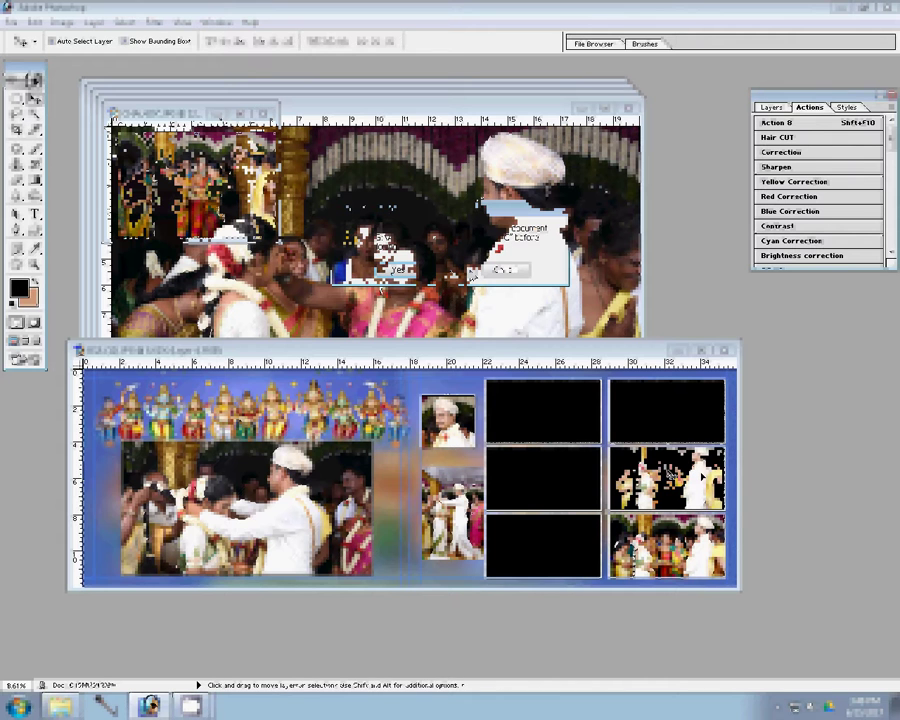
key("ctrl+t")
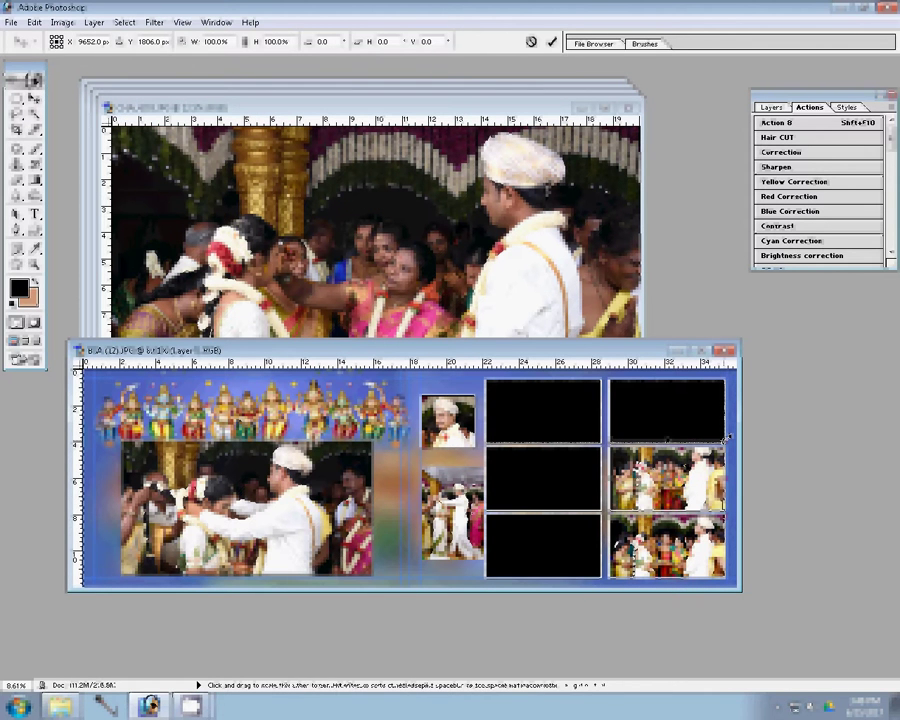
left_click_drag(727, 438, 689, 436)
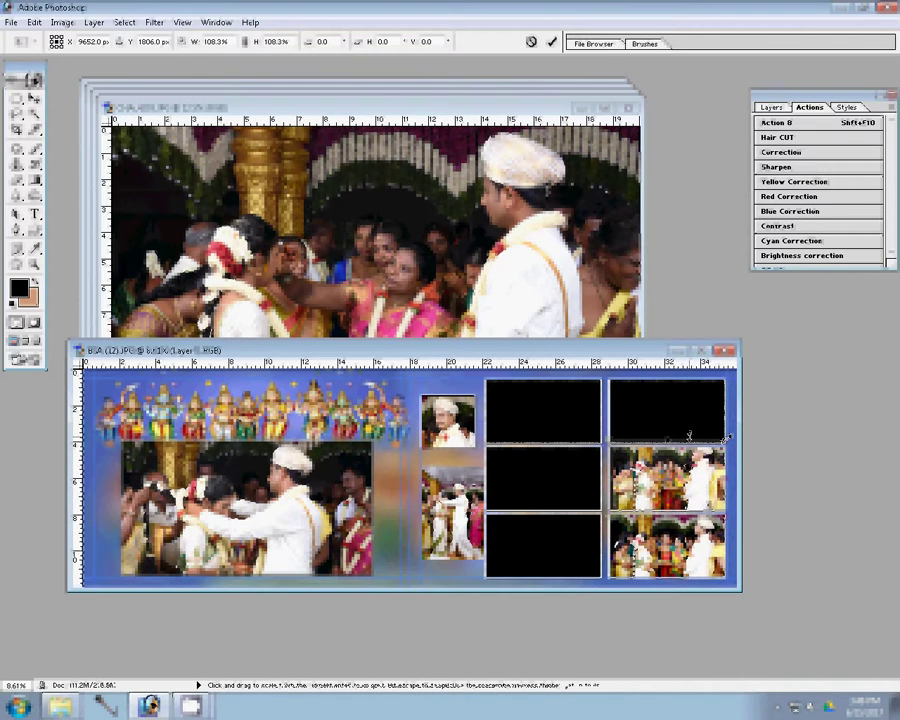
key("Return")
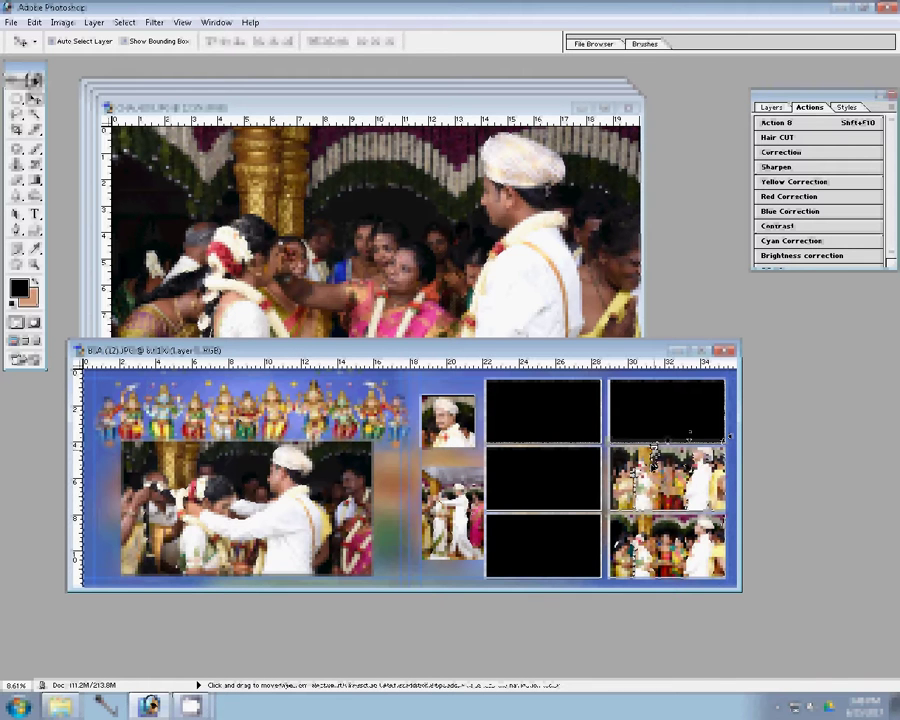
left_click(471, 278)
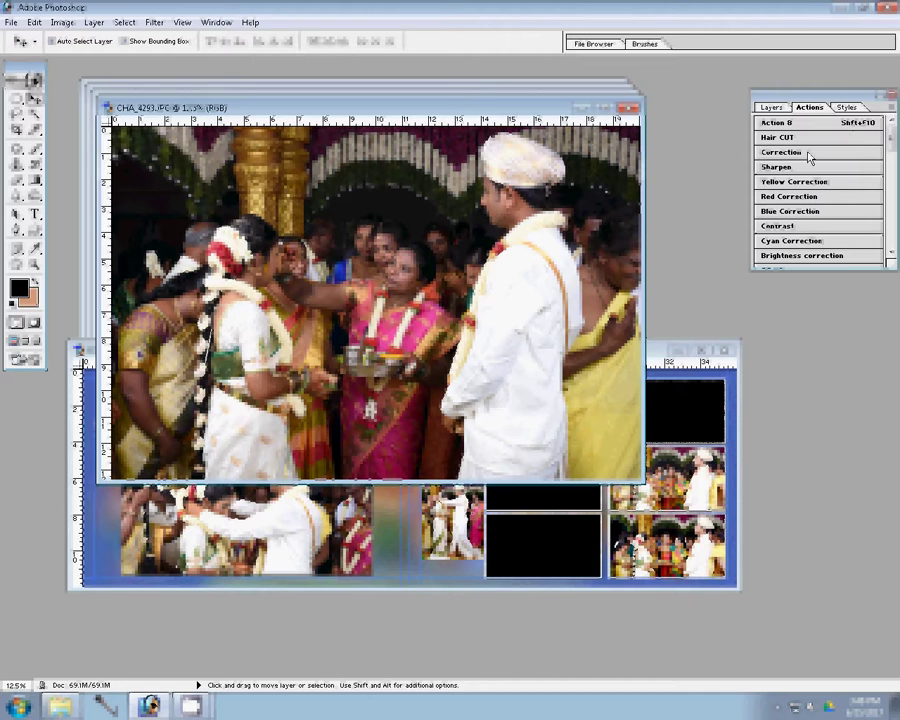
Step: Run the Correction action on CHA_4293 and paste it into the top-right frame for scaling
key("ctrl+alt+i")
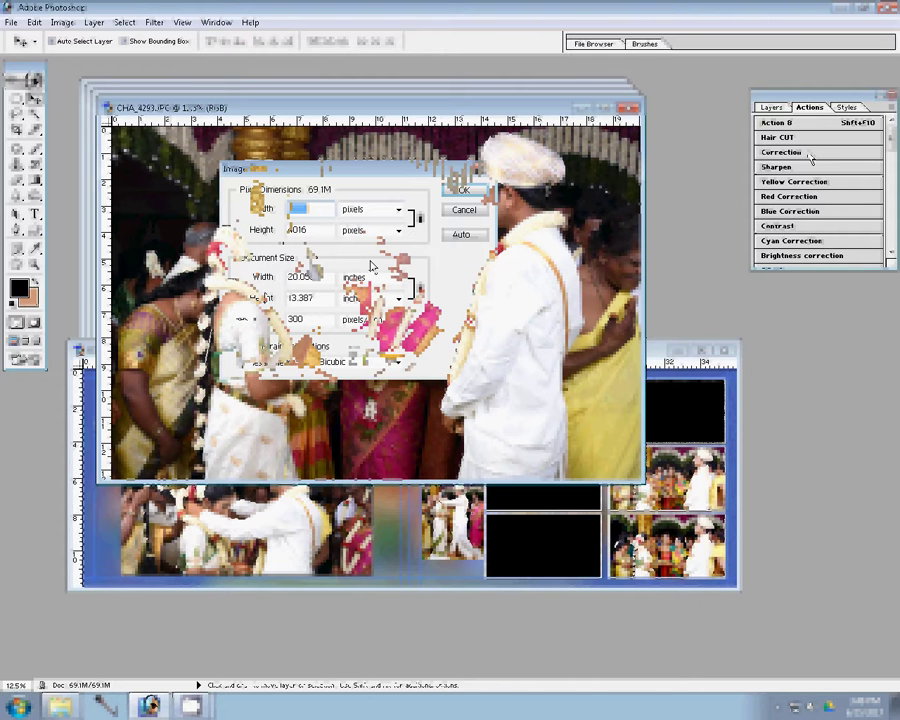
key("Return")
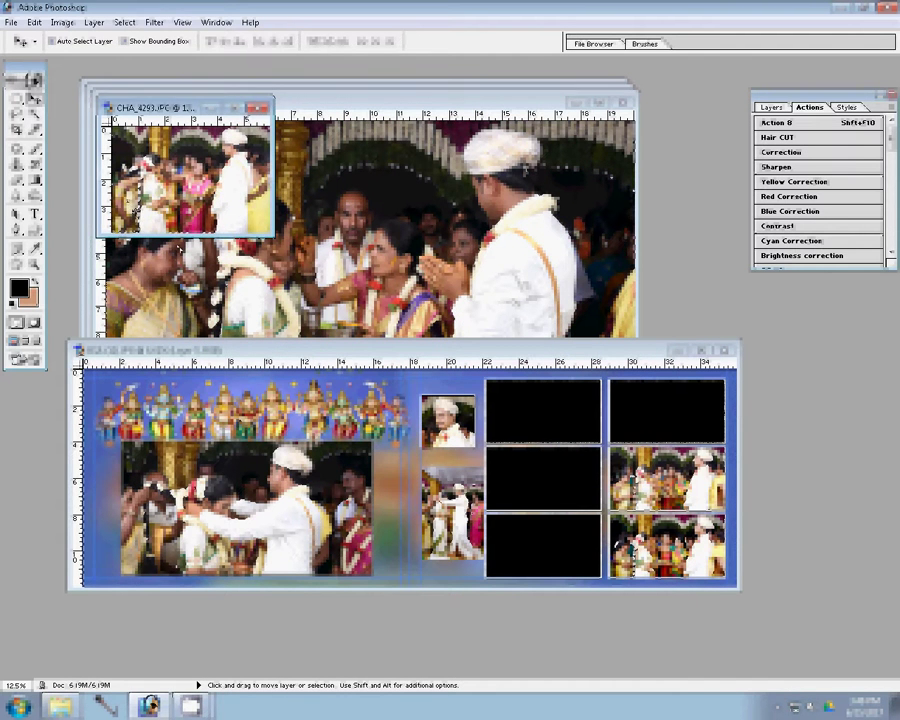
key("ctrl+BackSpace")
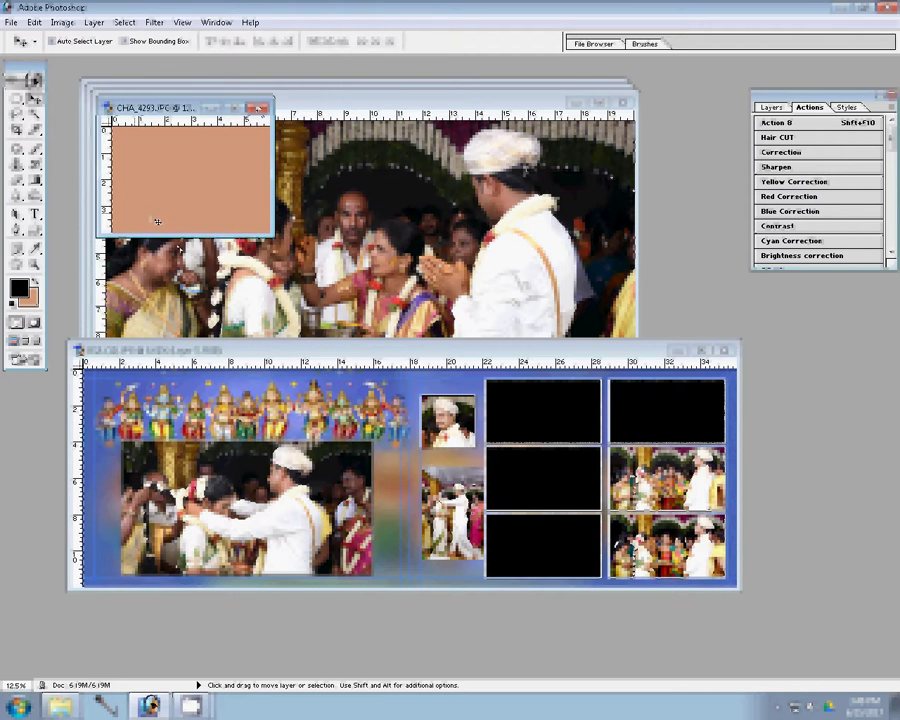
key("ctrl+w")
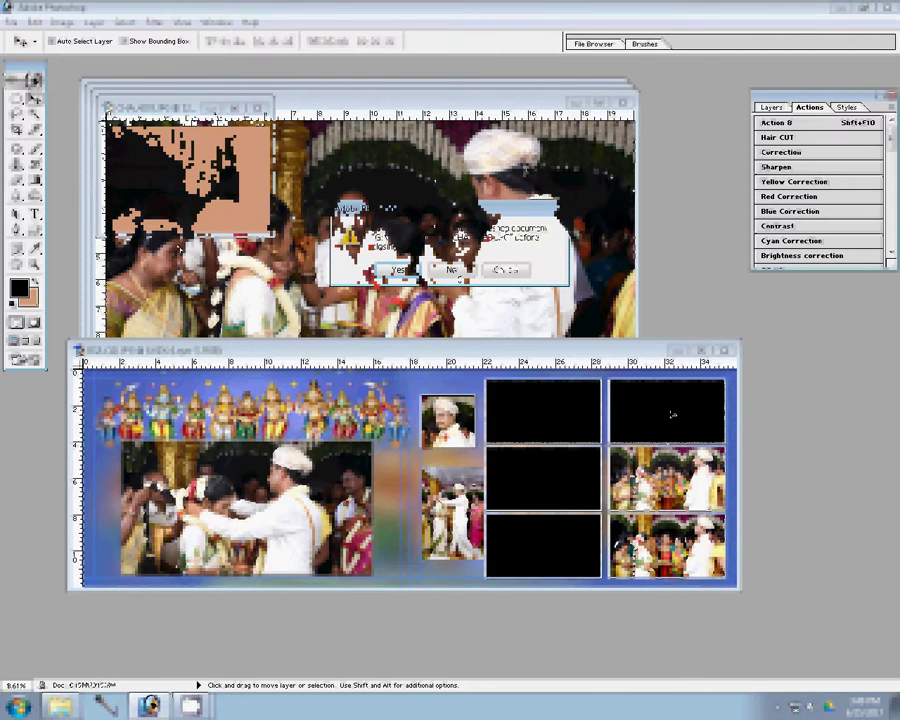
key("ctrl+shift+v")
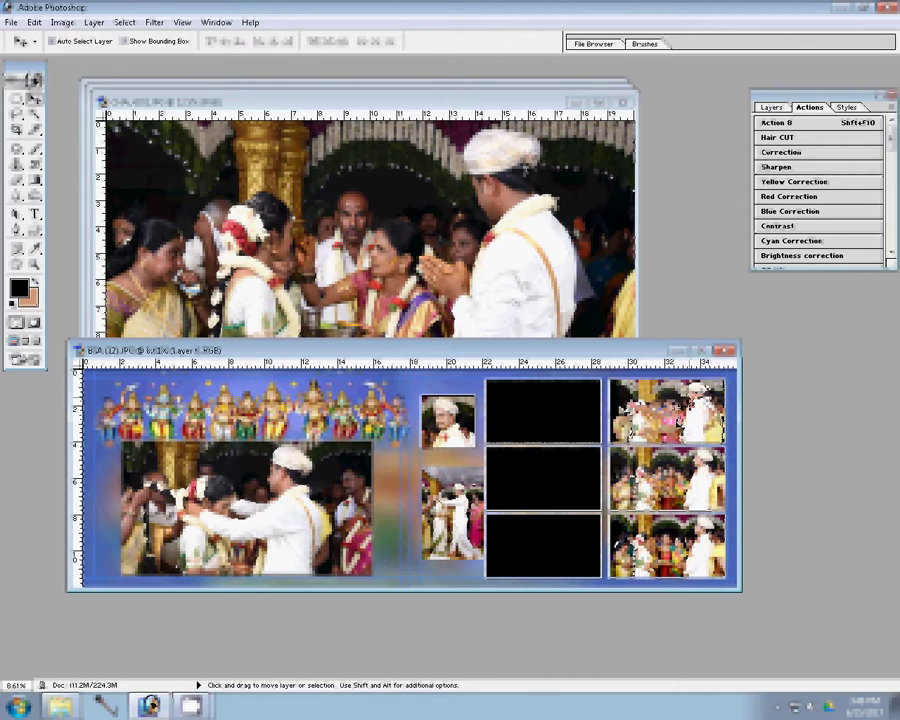
key("ctrl+t")
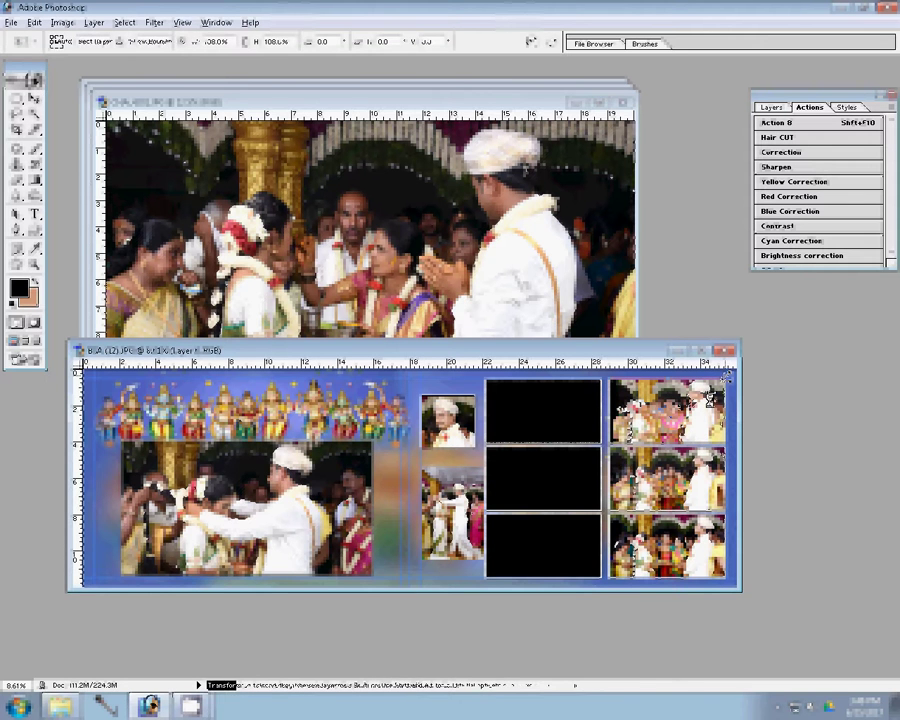
Step: Resize CHA_4291 to a 6 inch document width
left_click(444, 262)
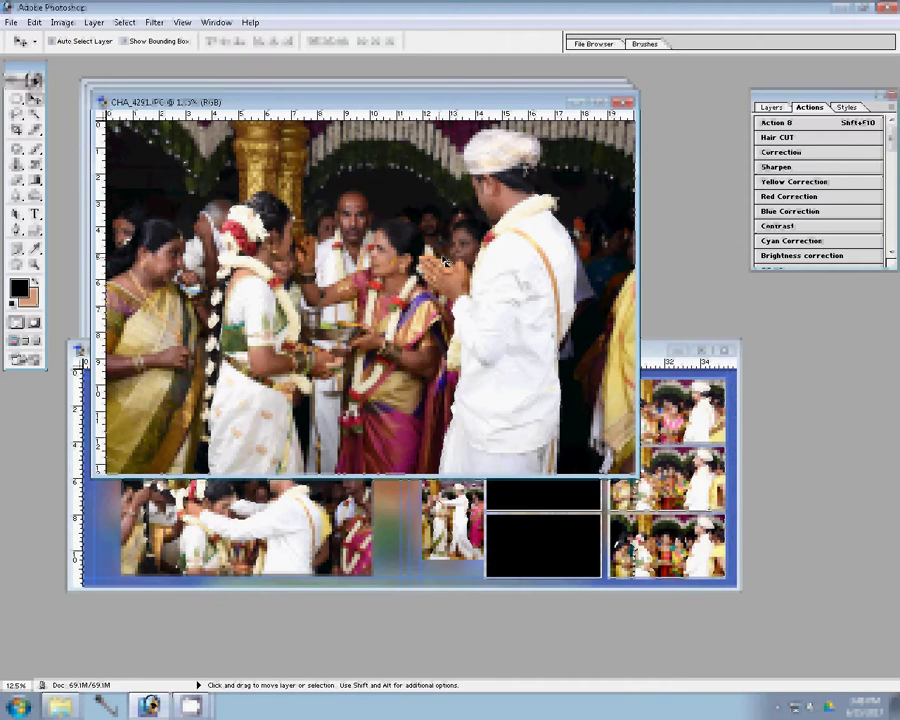
key("ctrl+alt+i")
double_click(300, 277)
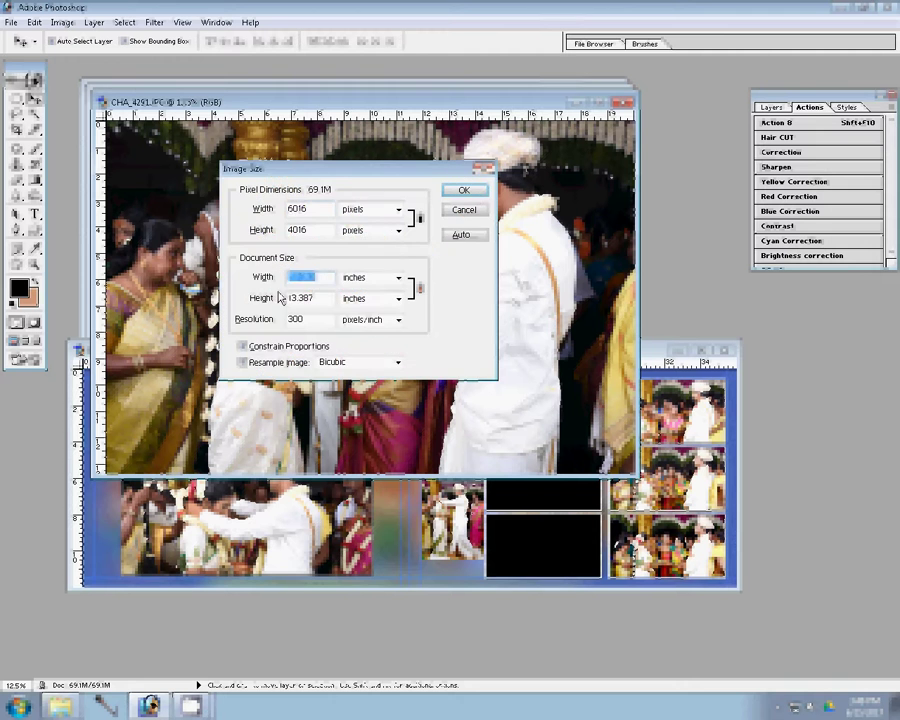
type("6")
left_click(460, 190)
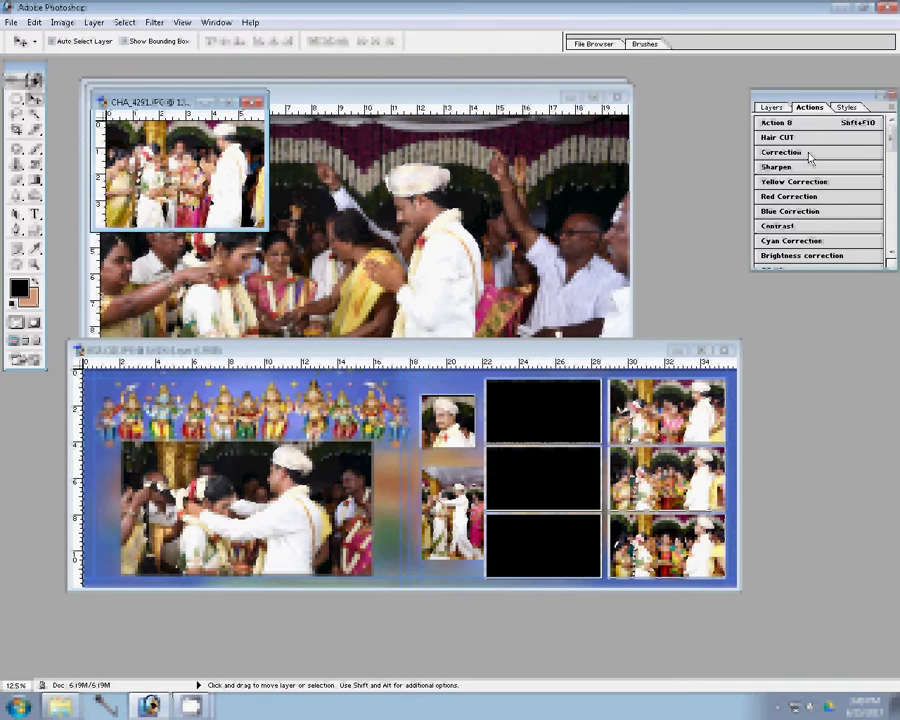
Step: Apply the Correction action and fit CHA_4291 into the bottom-centre frame
left_click(810, 152)
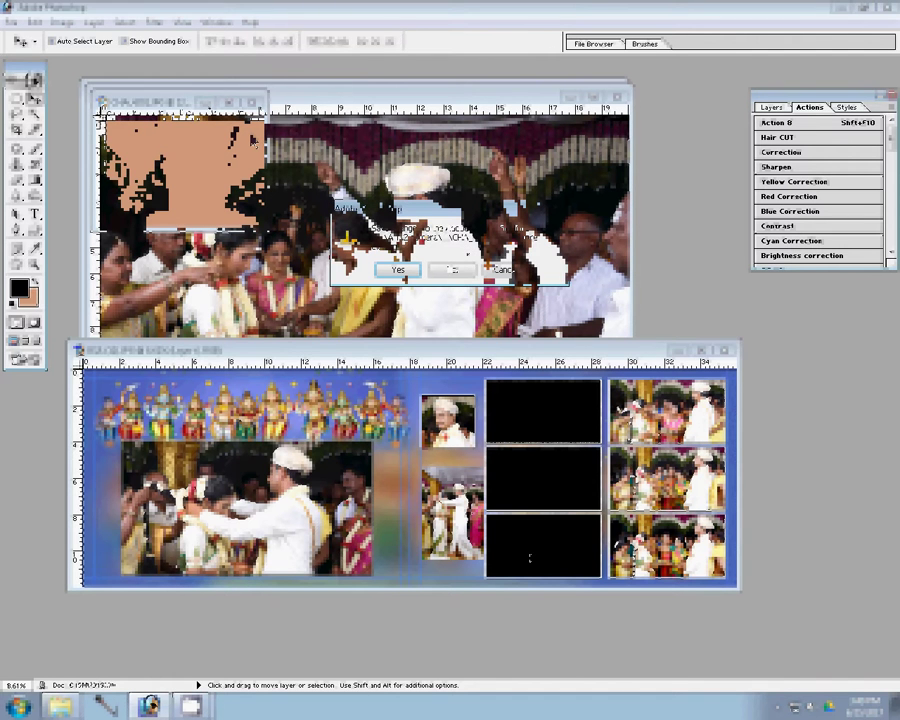
left_click(400, 272)
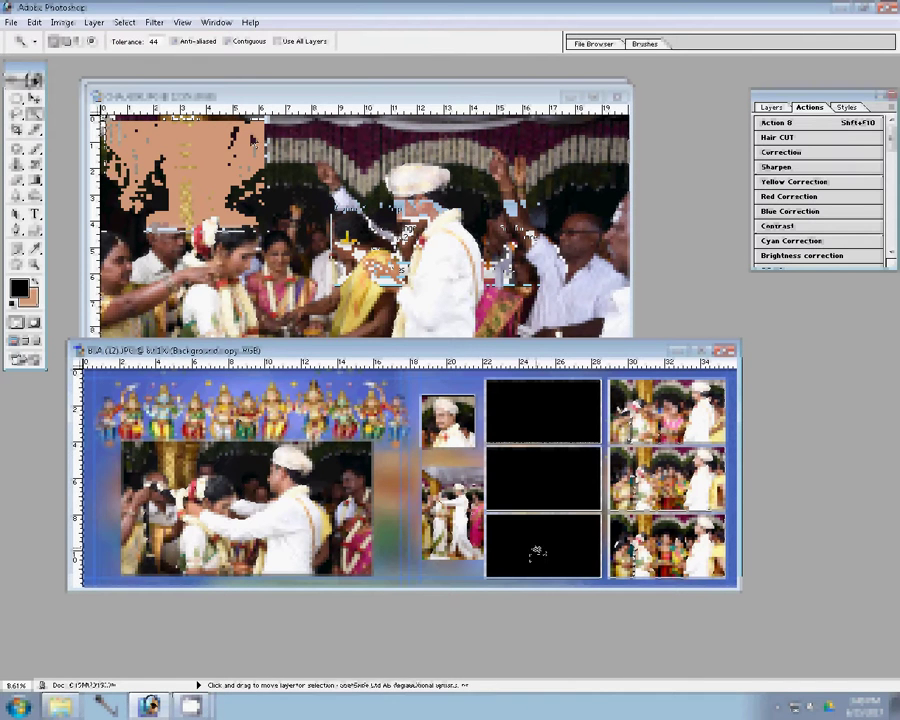
key("ctrl+t")
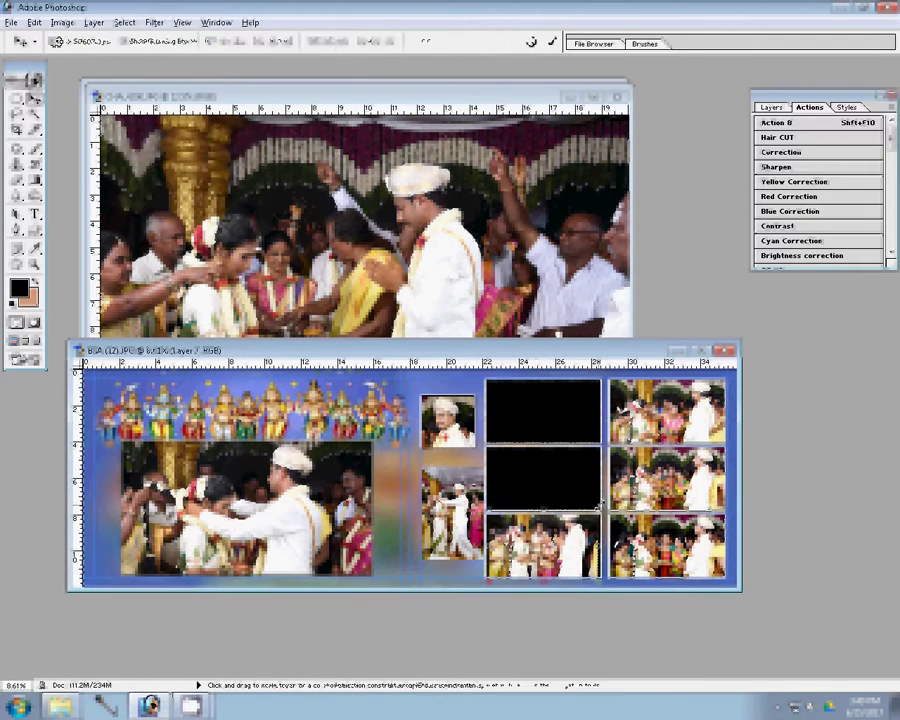
key("Return")
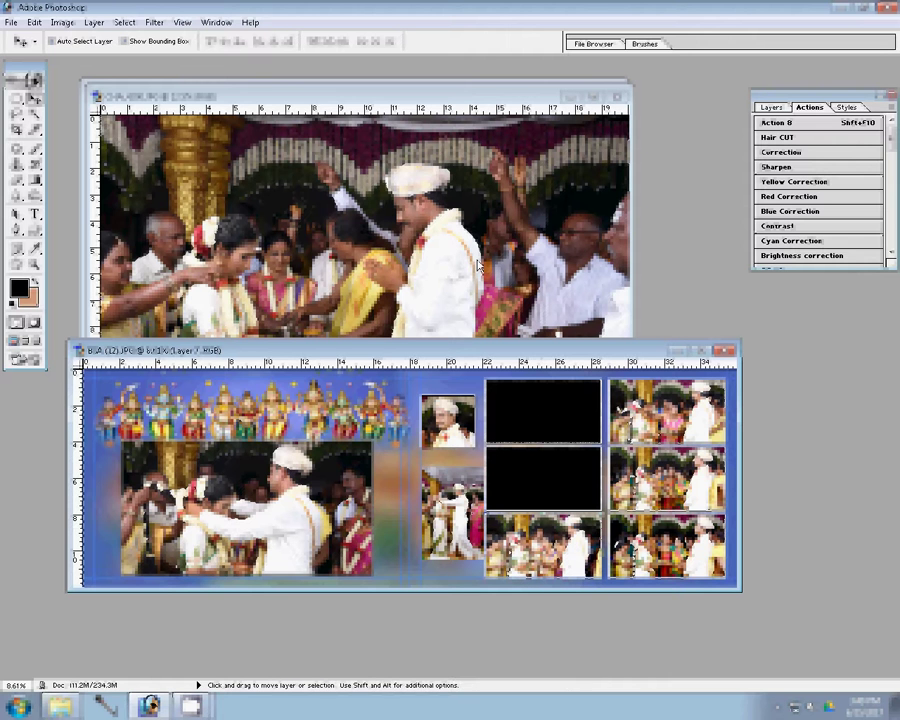
Step: Resize the next wedding photo and scale it to about 81.5% in the centre column's middle frame
left_click(478, 265)
key("ctrl+alt+i")
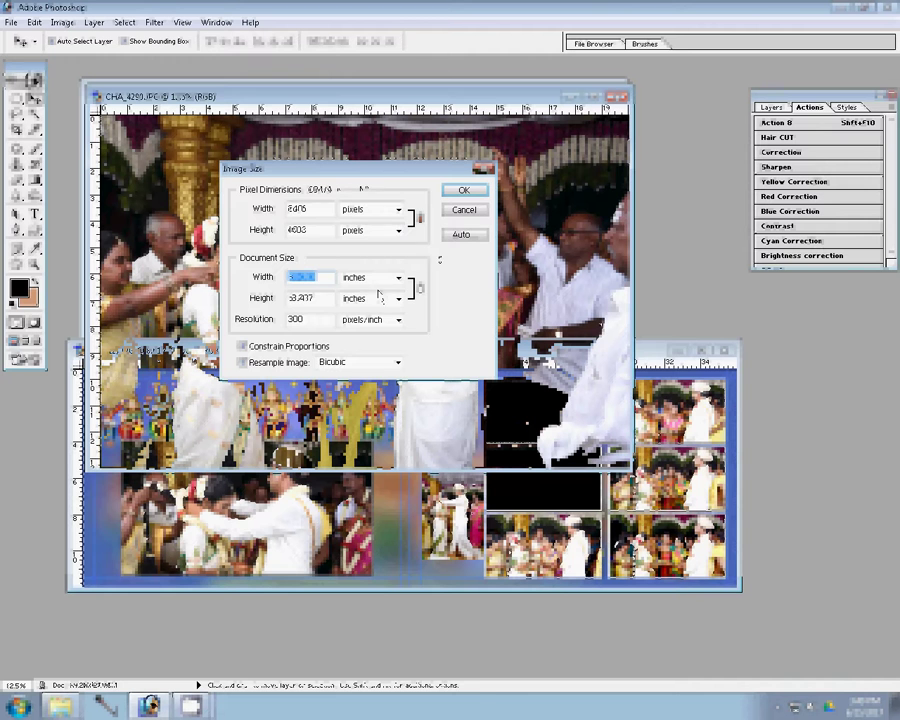
key("Return")
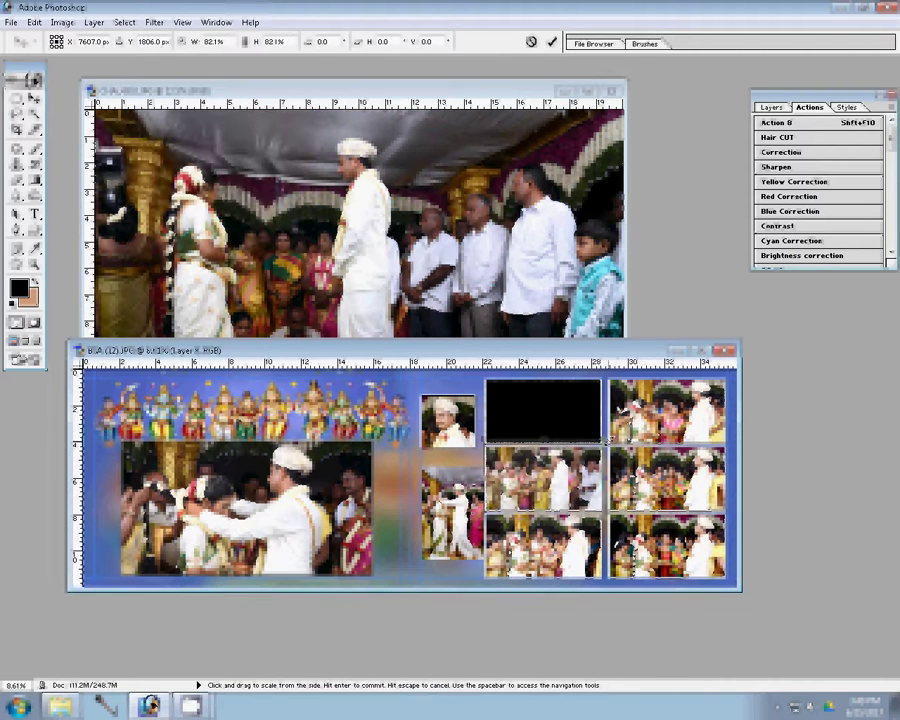
left_click_drag(606, 440, 612, 455)
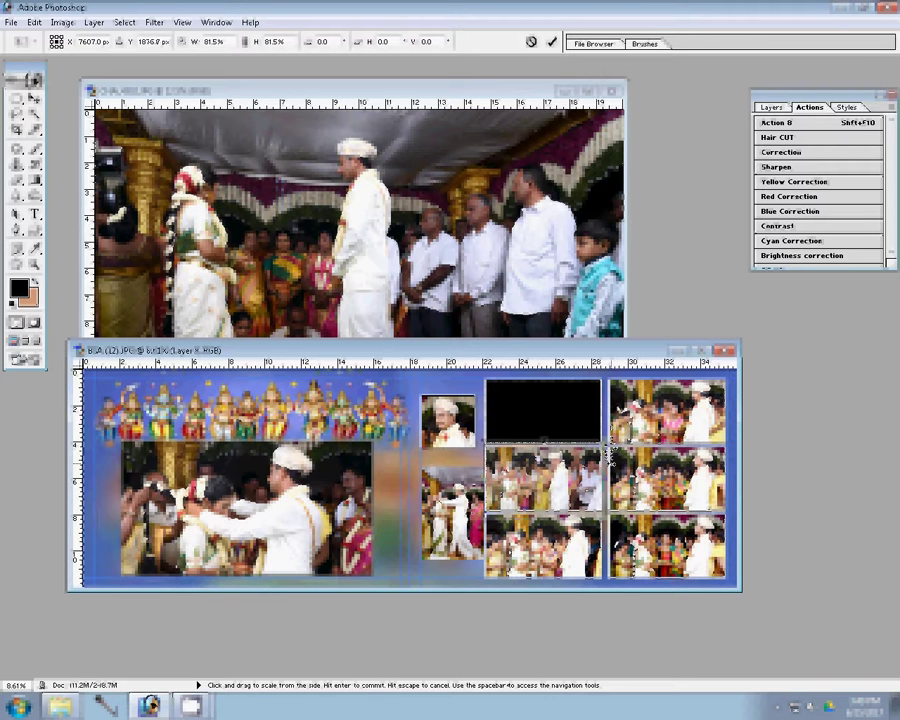
left_click(551, 41)
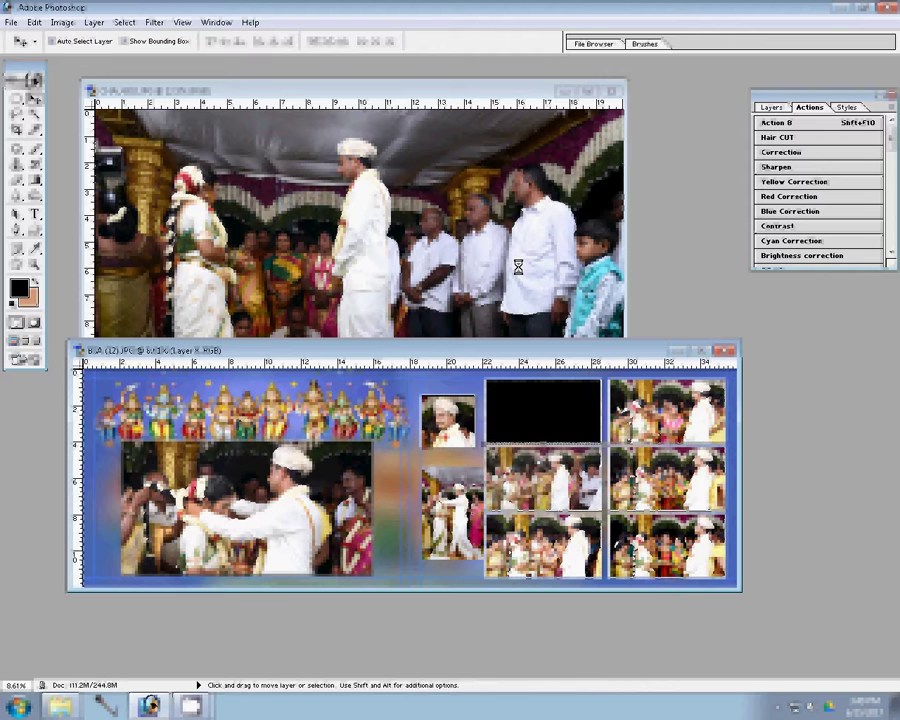
Step: Increase CHA_4302's document width in Image Size
left_click(348, 218)
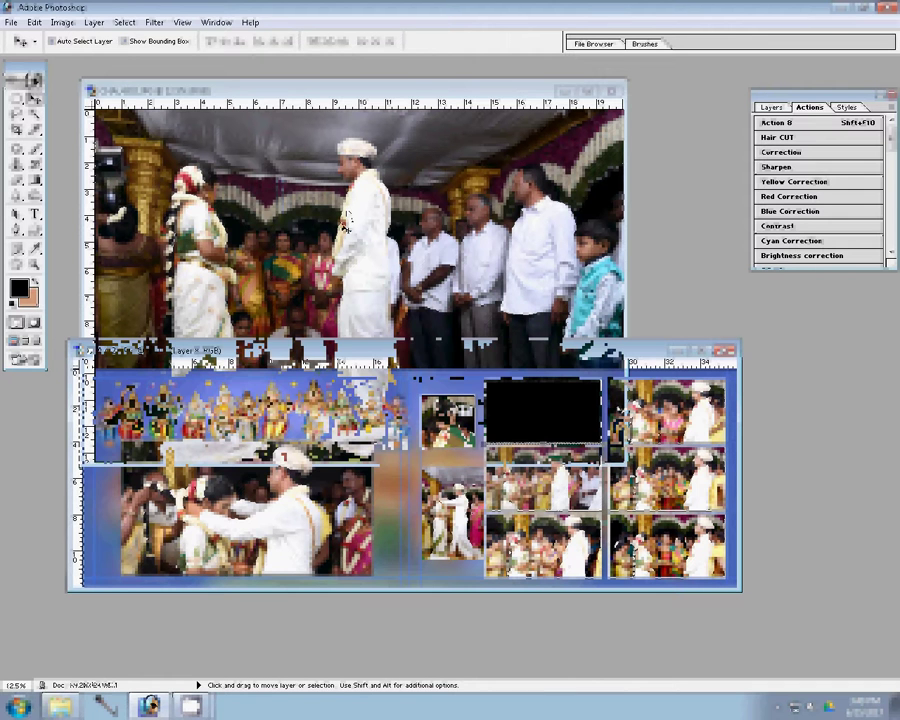
key("ctrl+alt+i")
key("Tab")
key("Tab")
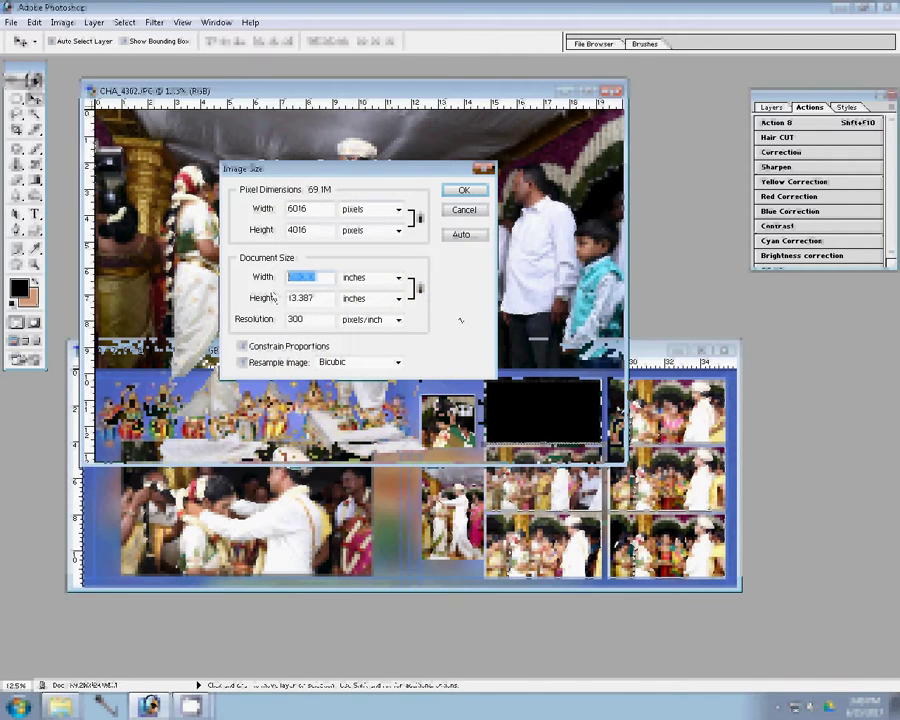
key("Up")
key("Up")
key("Up")
key("Return")
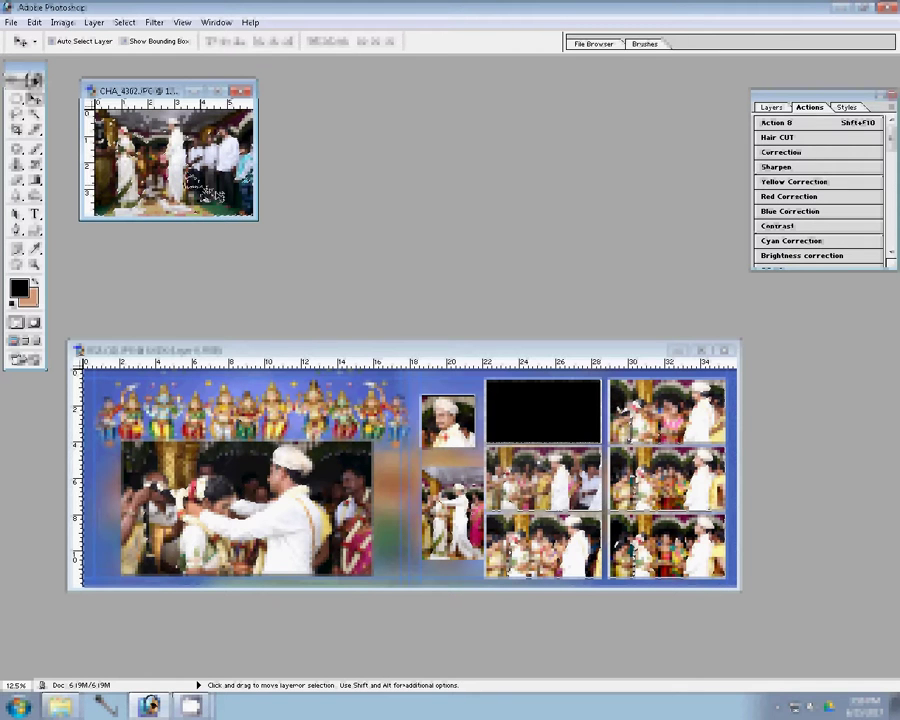
Step: Run the correction action on CHA_4302, close it unsaved, and Magic Wand-select the empty black frame
key("ctrl+BackSpace")
key("ctrl+w")
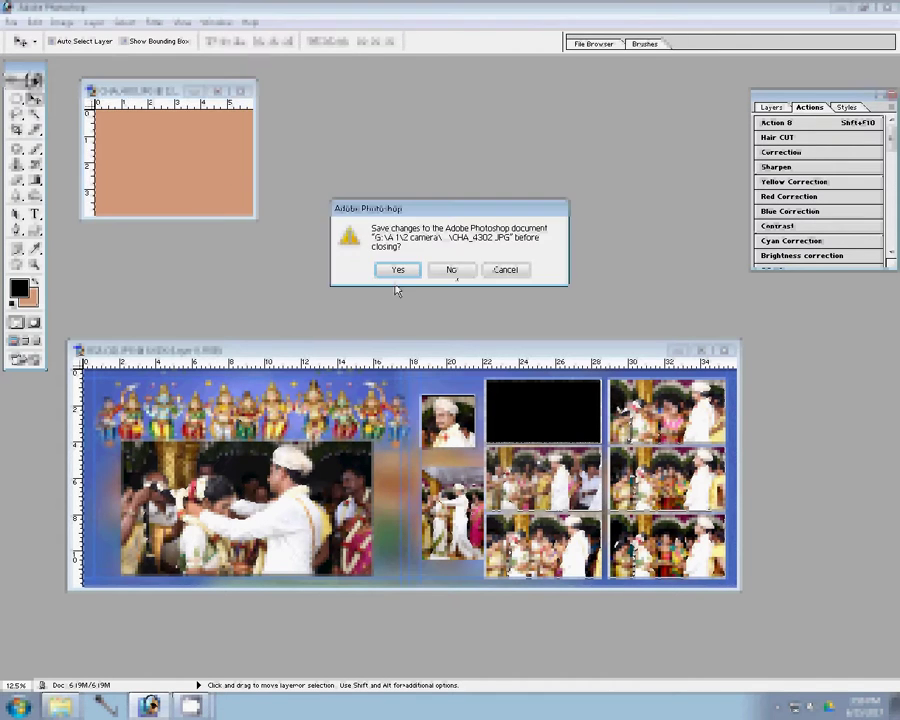
key("n")
key("w")
left_click(548, 404)
Step: Paste CHA_4302 into the top frame, scaled to about 106.2% and nudged down
key("ctrl+shift+v")
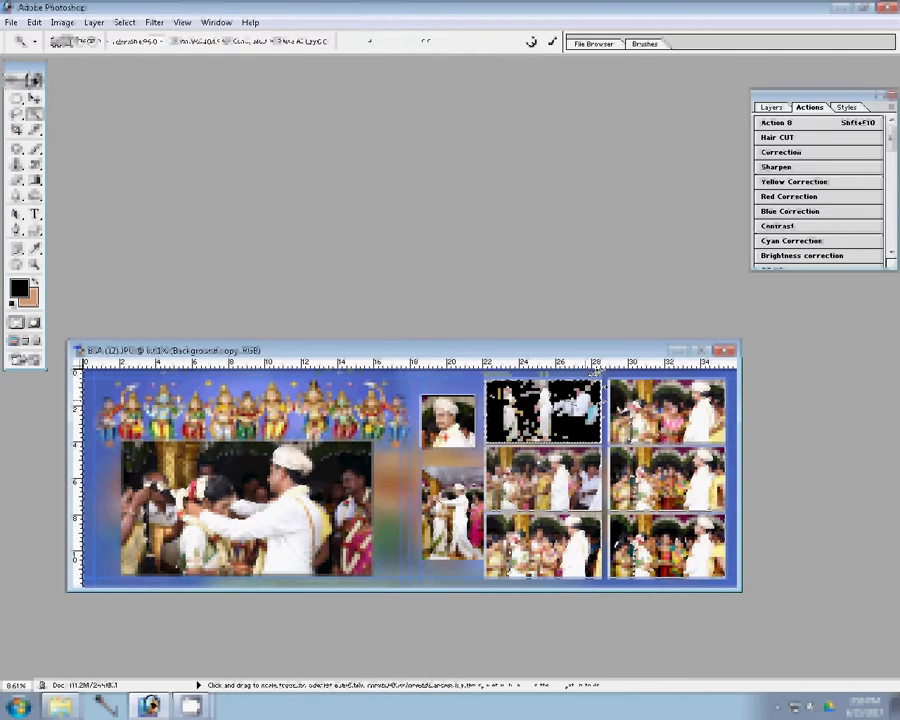
key("ctrl+t")
key("Down")
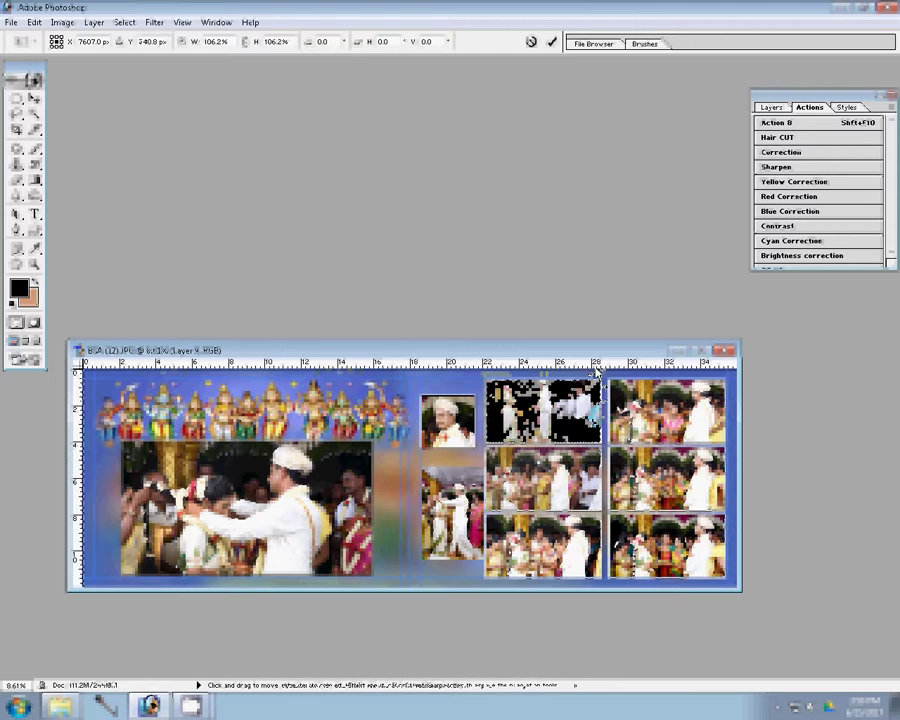
key("Down")
key("Down")
key("Down")
key("Down")
key("Down")
key("Down")
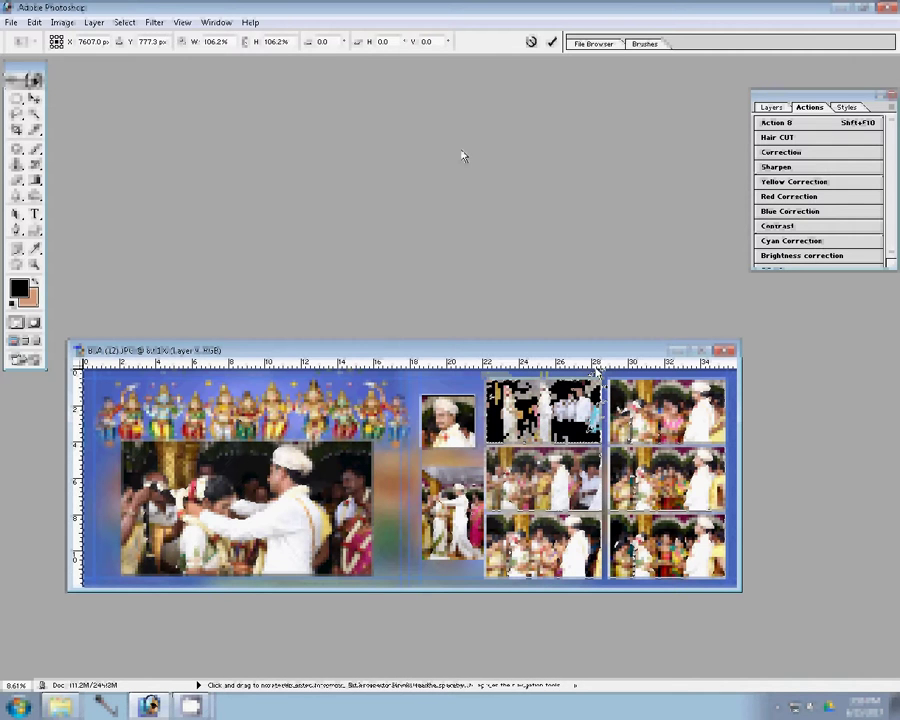
left_click(552, 41)
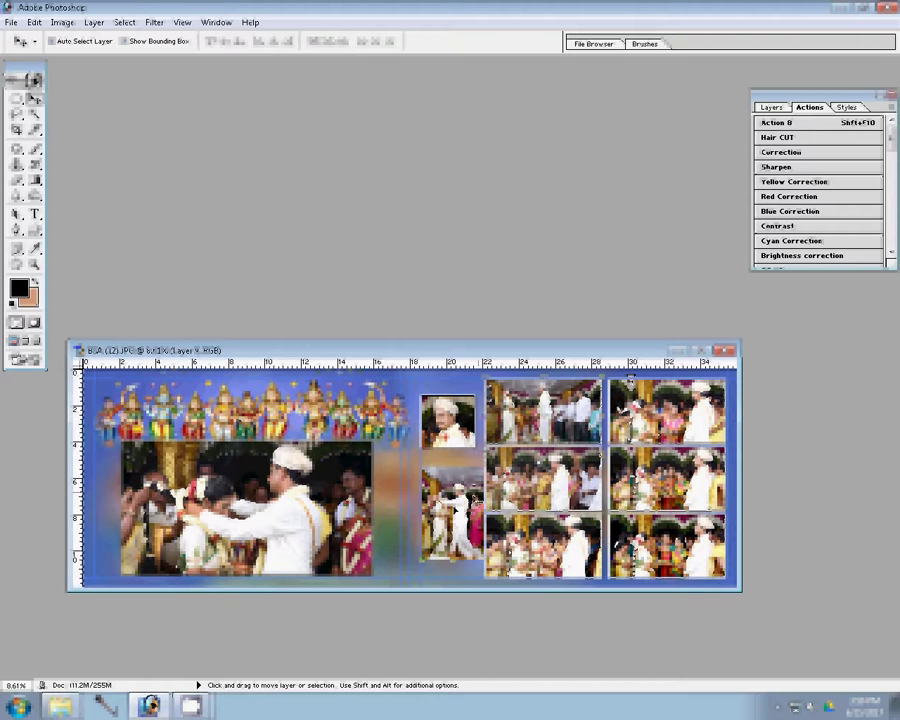
Step: Give Layer 7 a 3 px outside Stroke filled with a grey pattern instead of red
left_click(771, 107)
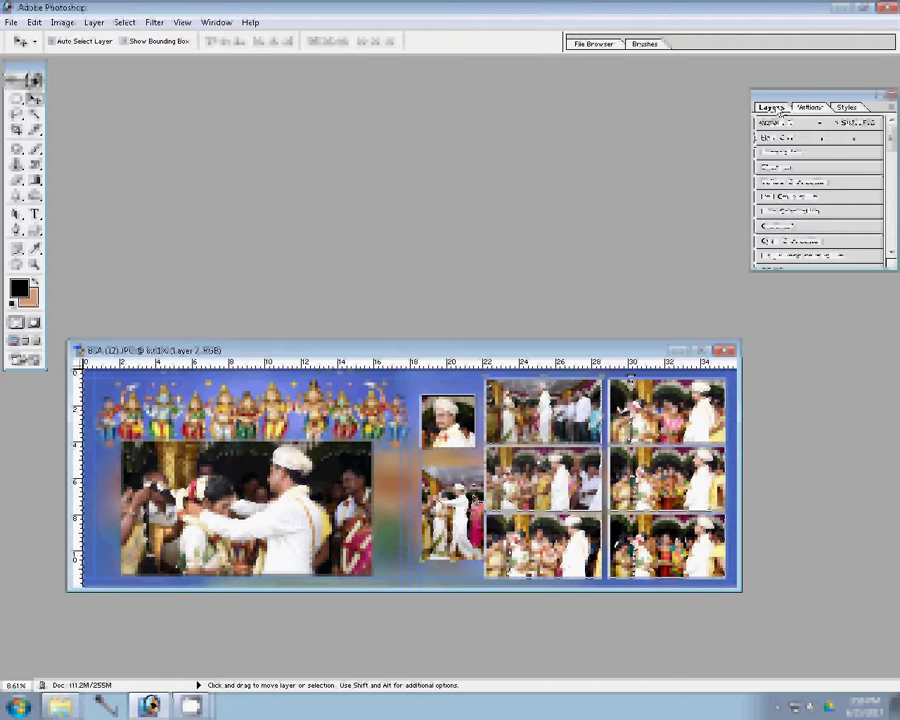
left_click(776, 264)
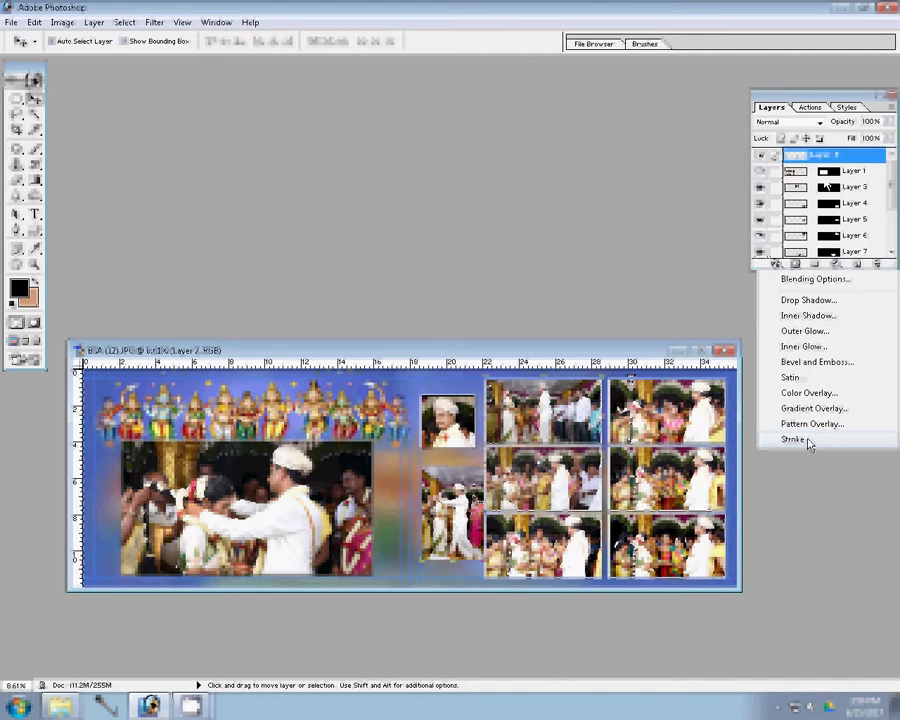
left_click(809, 445)
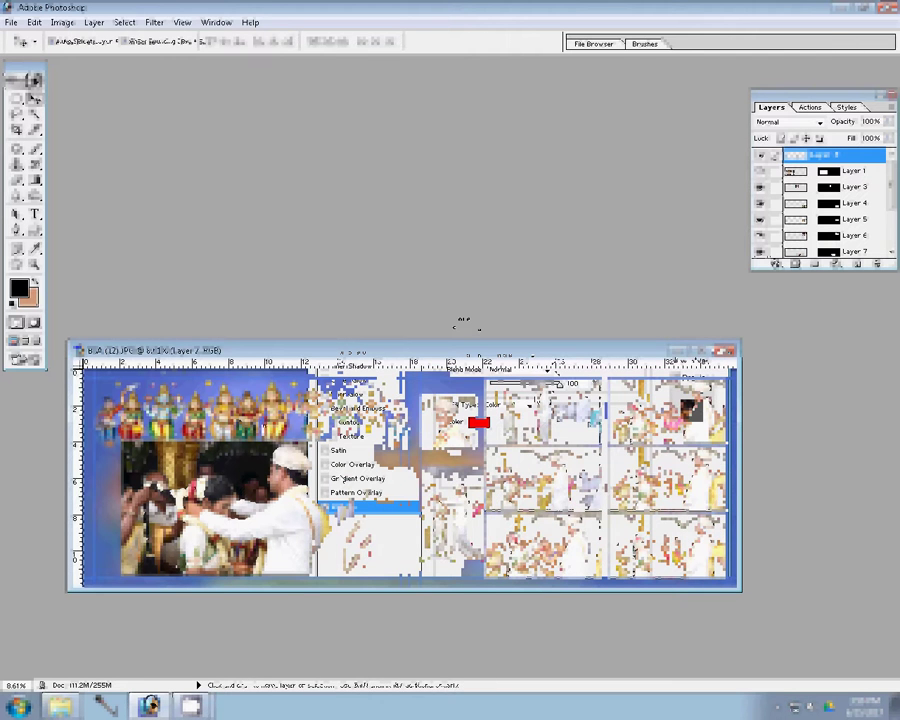
left_click(479, 422)
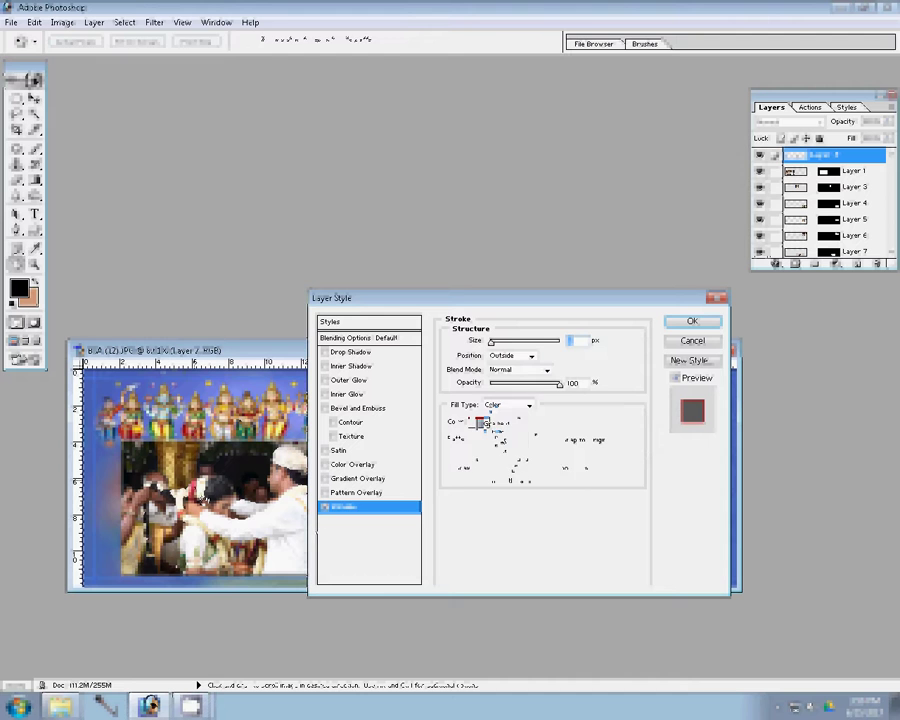
left_click(495, 433)
left_click(505, 442)
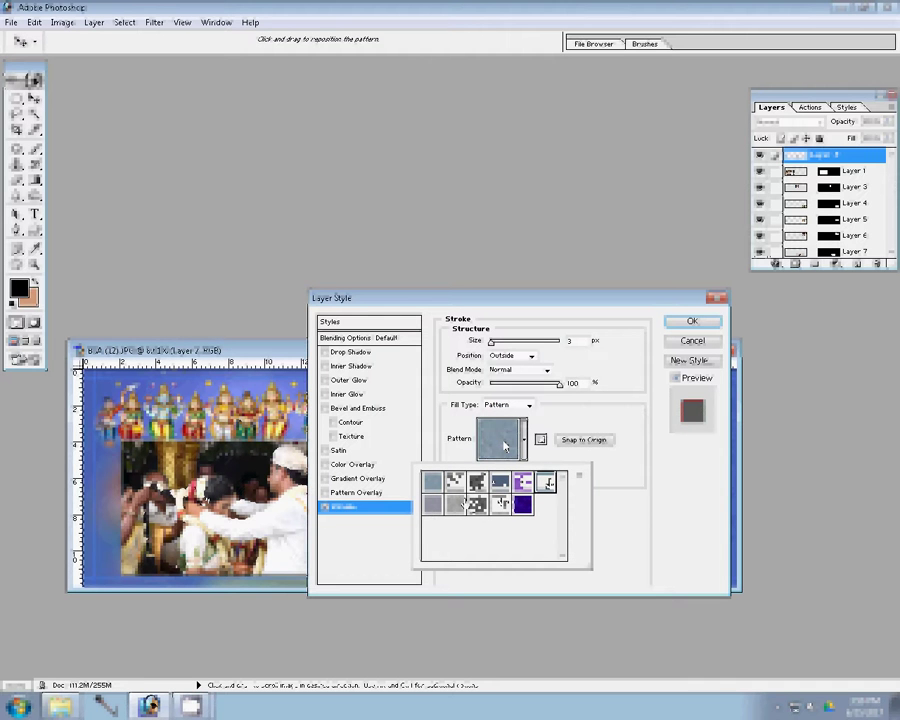
left_click(463, 505)
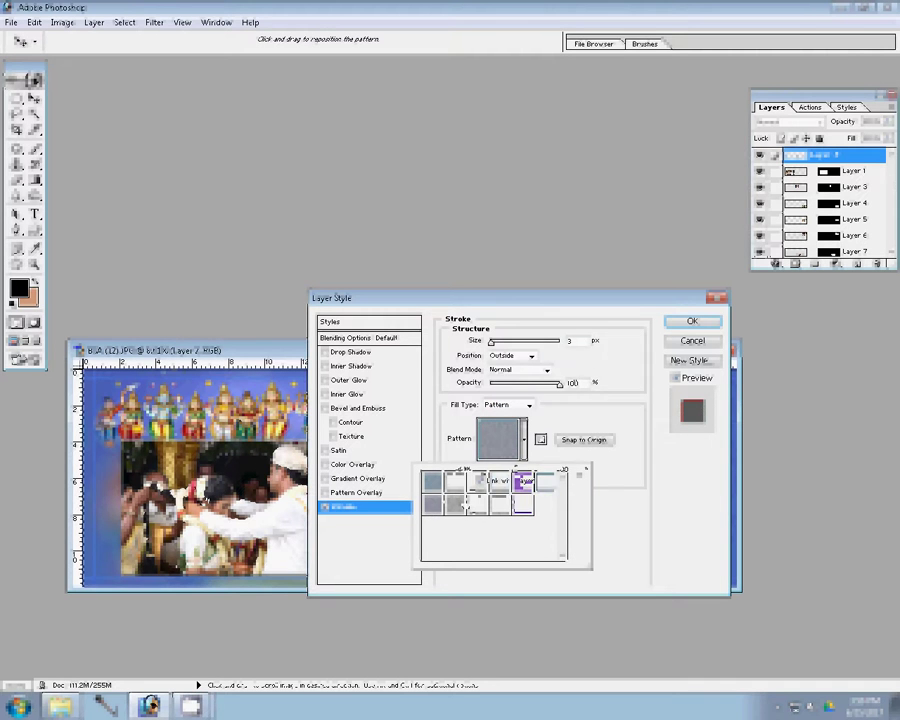
double_click(464, 505)
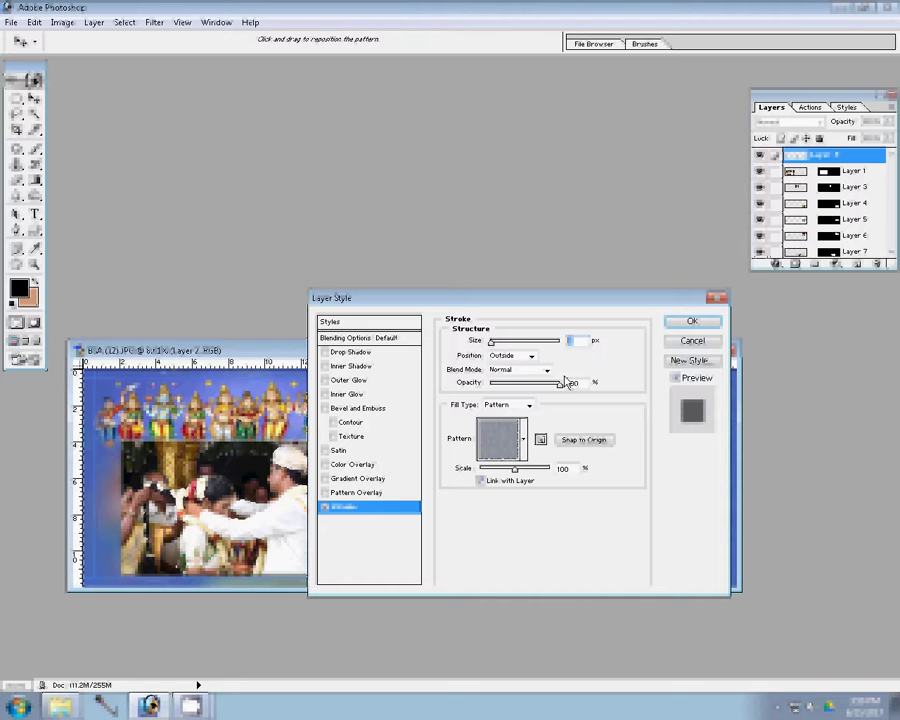
left_click(691, 321)
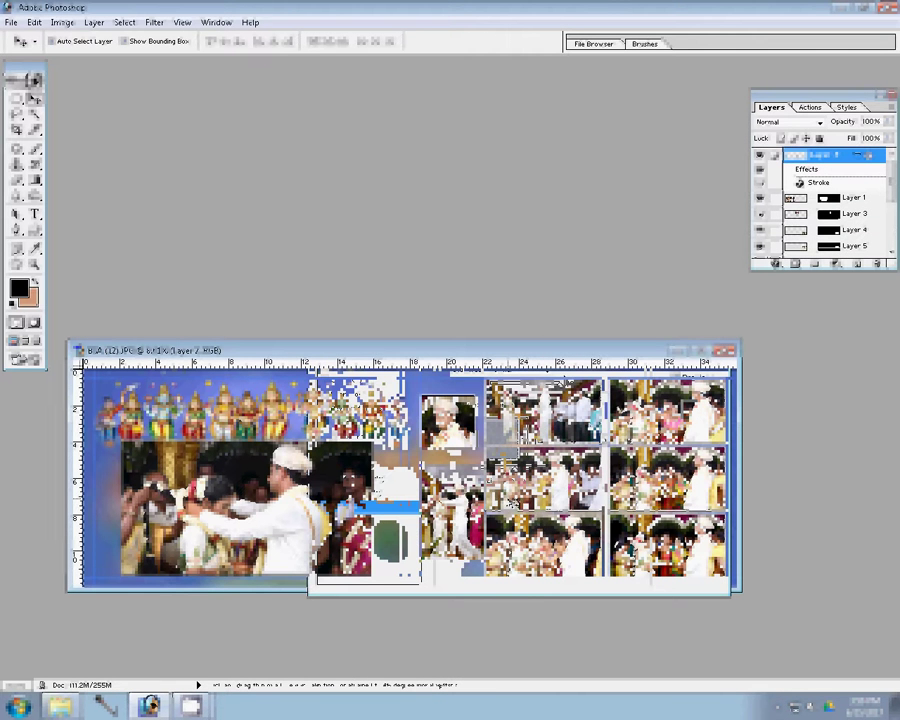
Step: Save the finished album spread as a Photoshop PSD file via Save As
key("ctrl+shift+s")
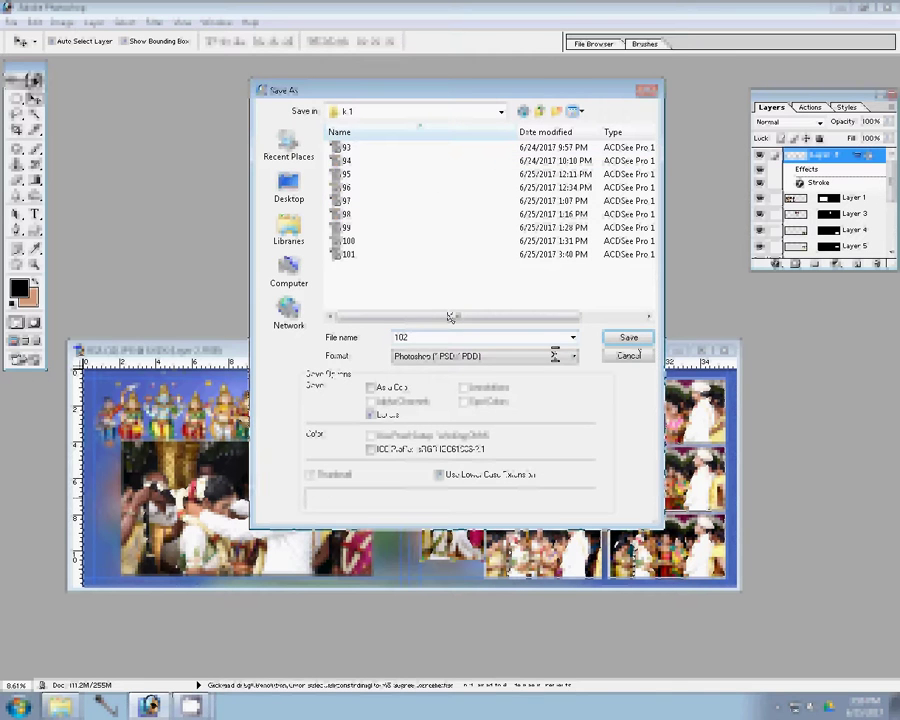
key("Return")
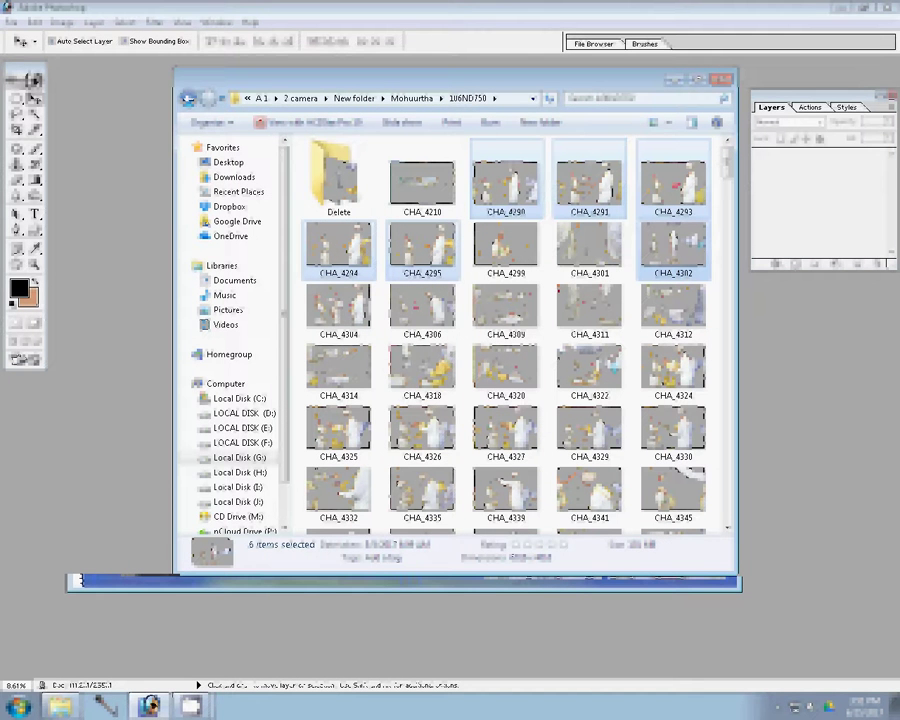
Step: Drag the six used wedding photos into the Delete subfolder of the 116ND750 folder
left_click_drag(503, 218, 339, 195)
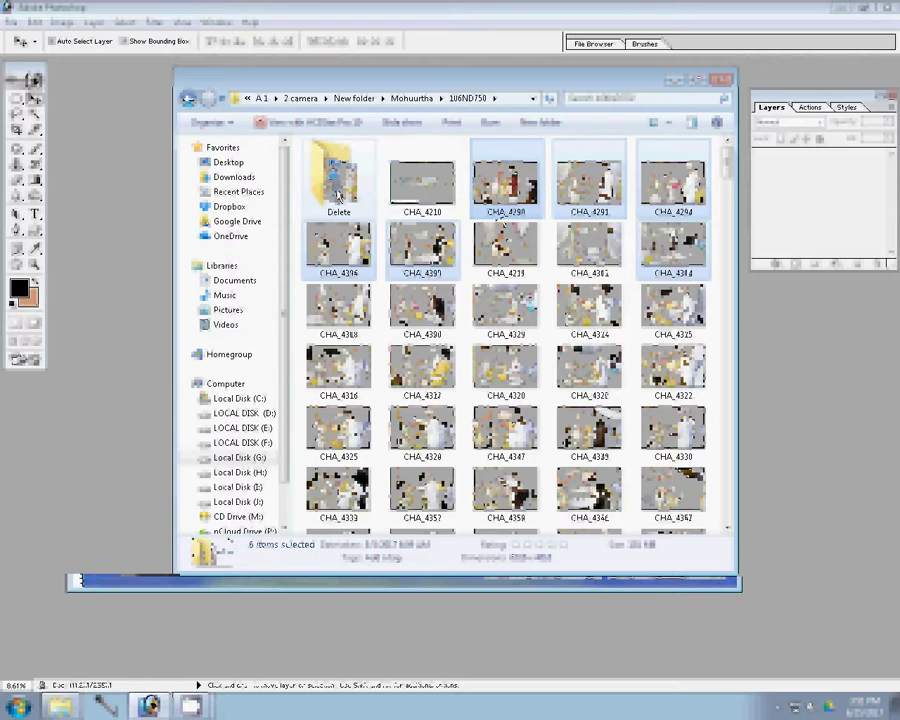